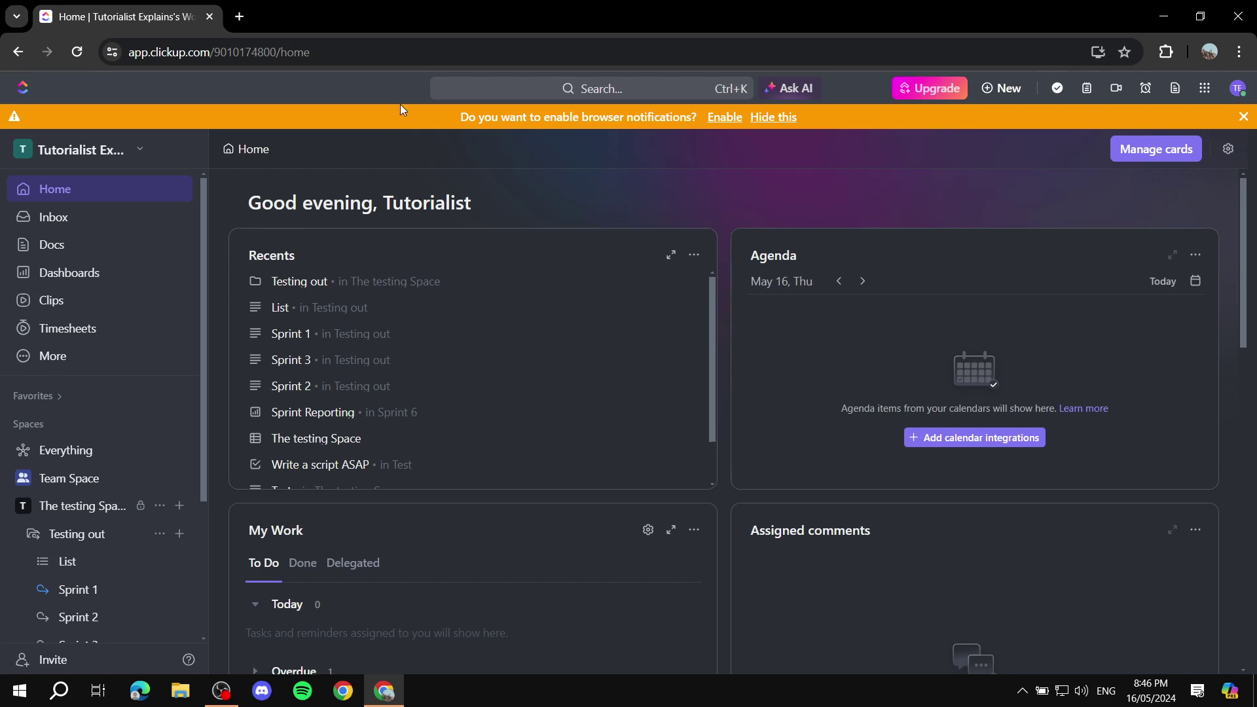
# Step: Dismiss the browser-notifications prompt and go to the Dashboards page
pyautogui.click(1243, 117)
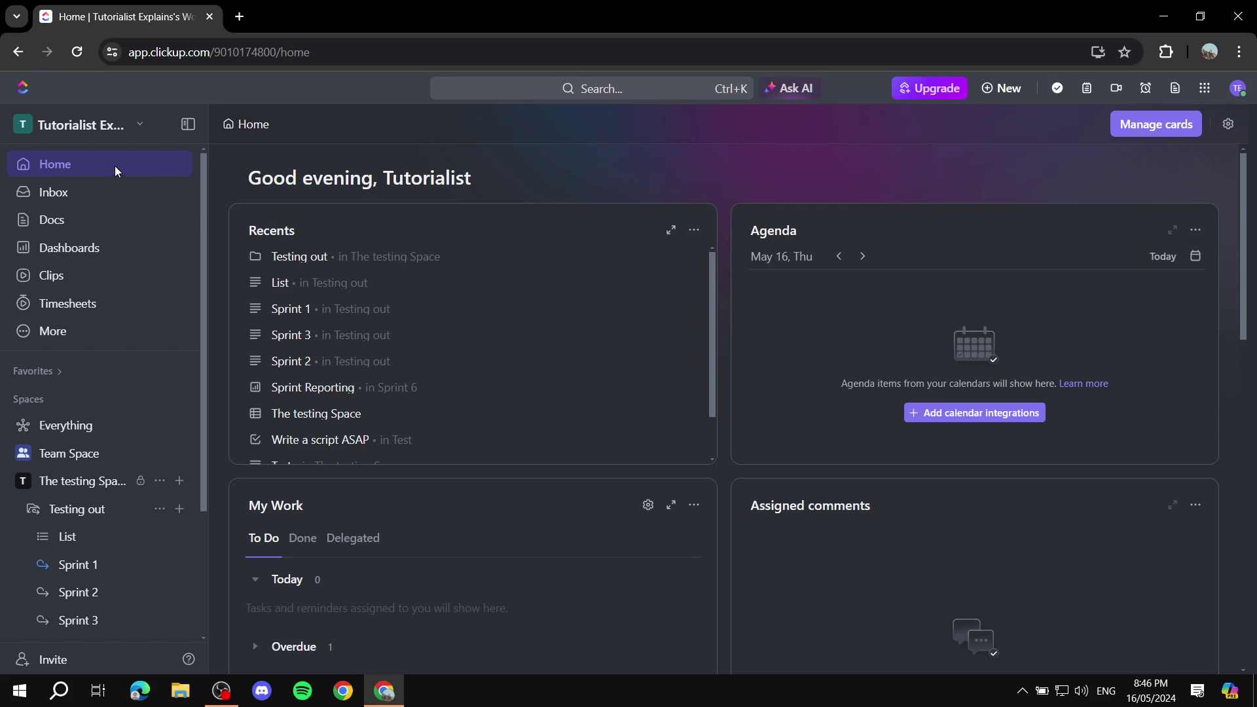
pyautogui.click(70, 250)
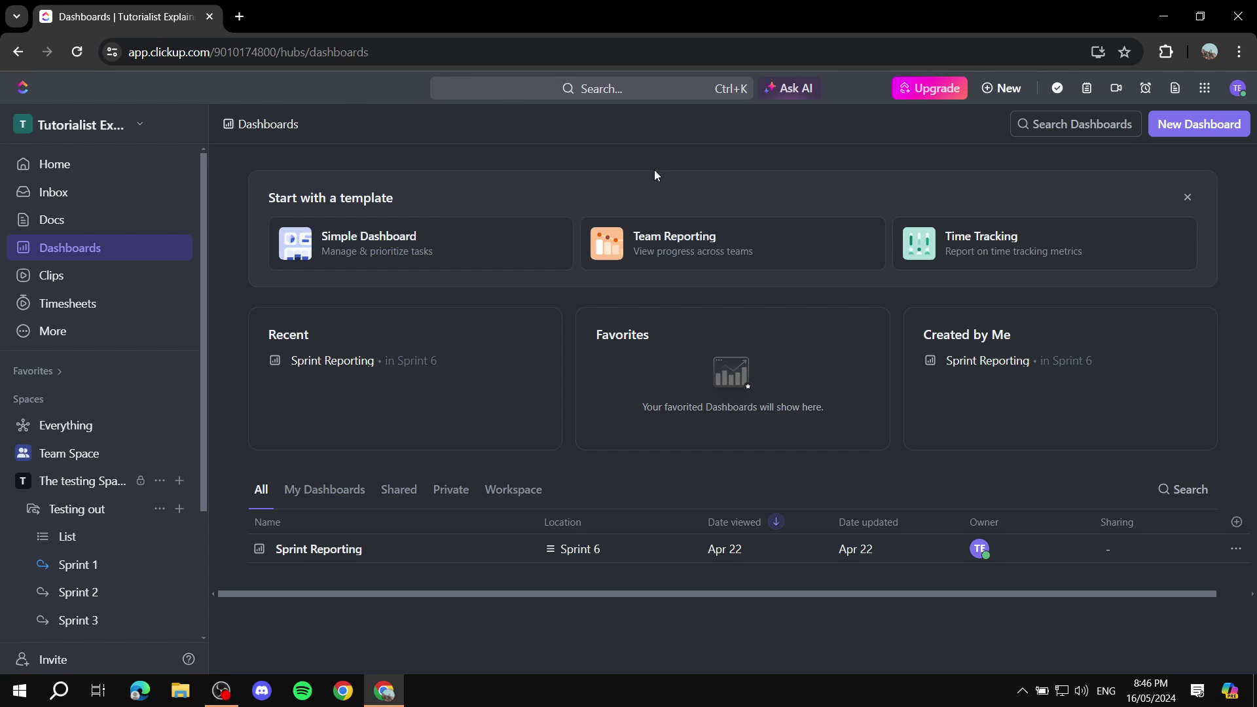
pyautogui.moveTo(304, 198); pyautogui.dragTo(462, 188)
pyautogui.click(463, 188)
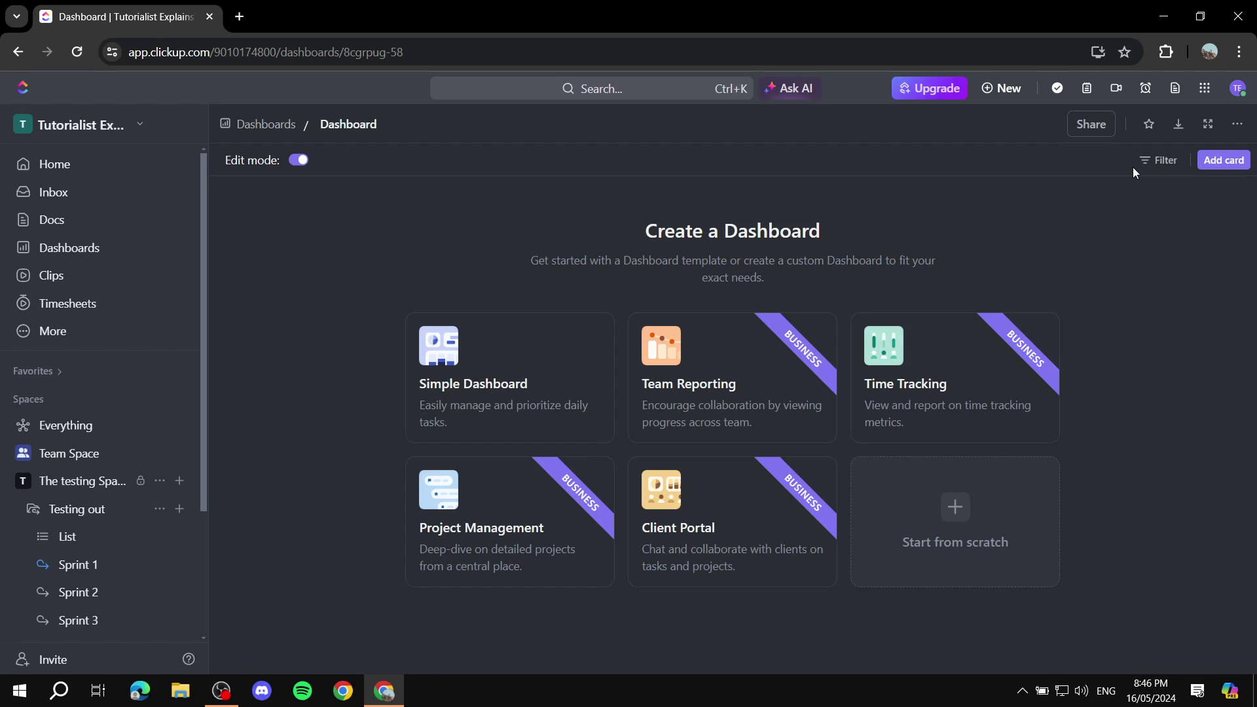
# Step: Start a new dashboard, preview the Team Reporting template and close its trial offer
pyautogui.moveTo(631, 238); pyautogui.dragTo(836, 238)
pyautogui.click(835, 237)
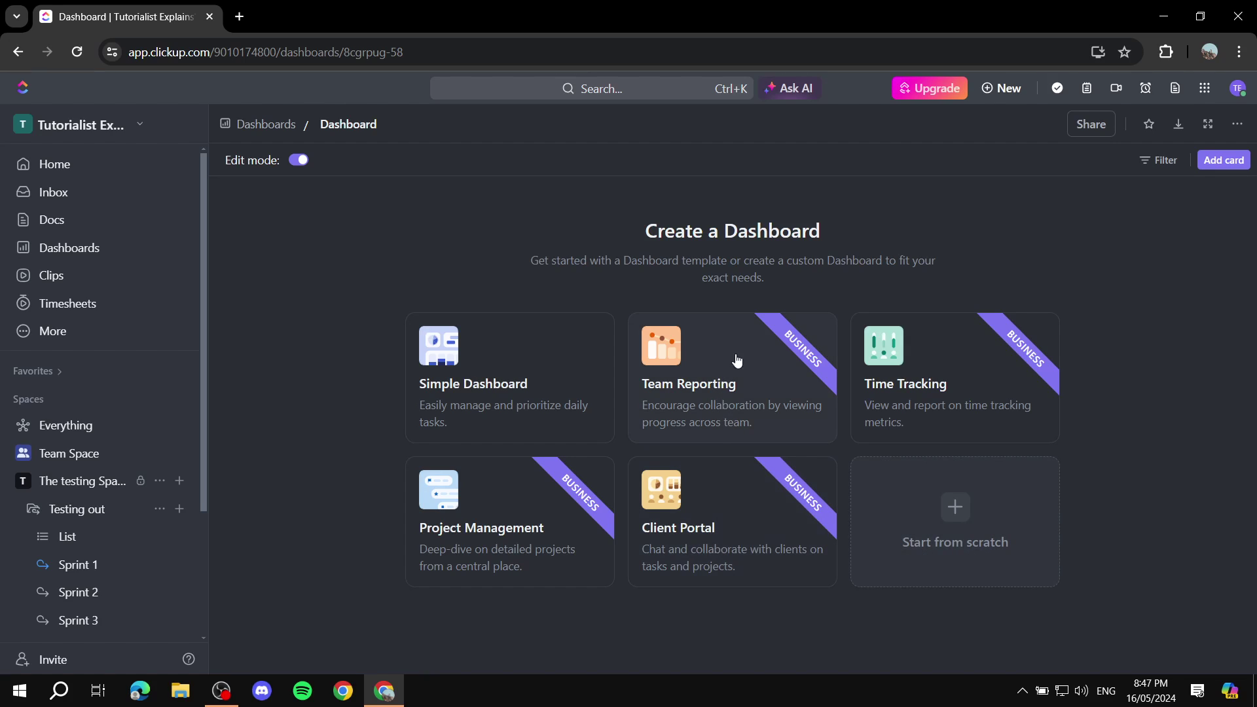
pyautogui.click(815, 379)
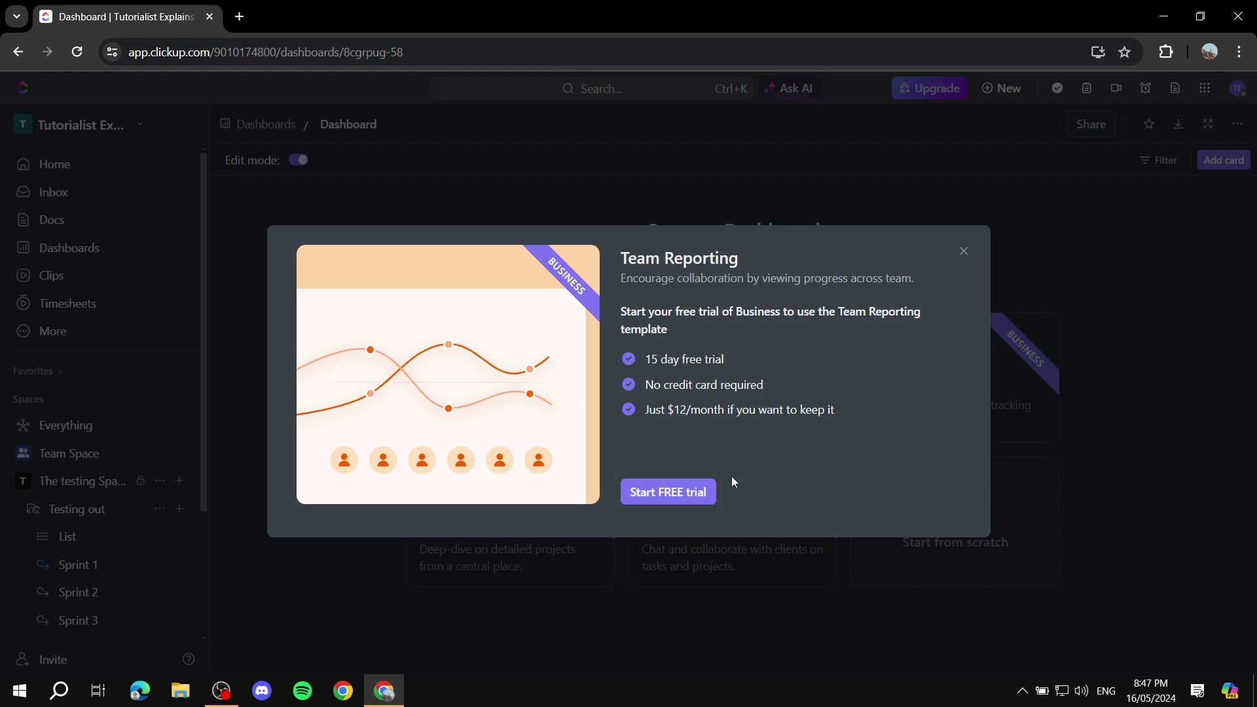
pyautogui.click(963, 252)
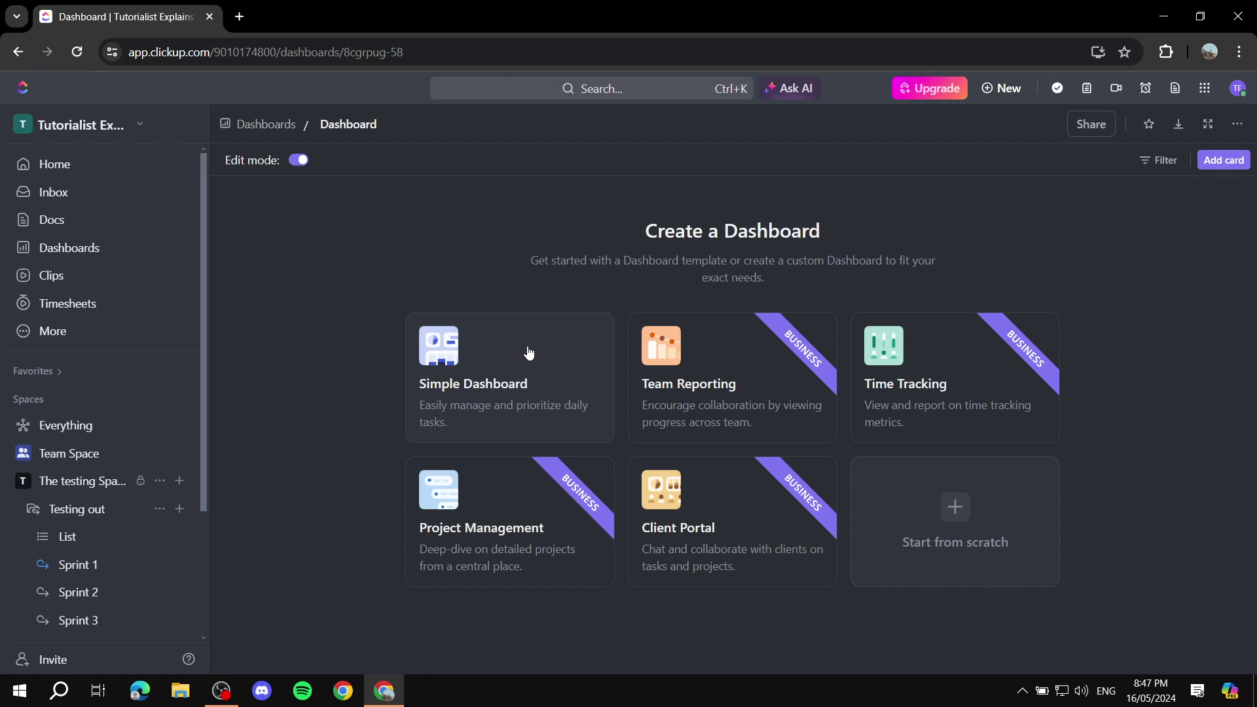
# Step: Pick the Simple Dashboard template and include all of The testing Space as a location
pyautogui.click(508, 362)
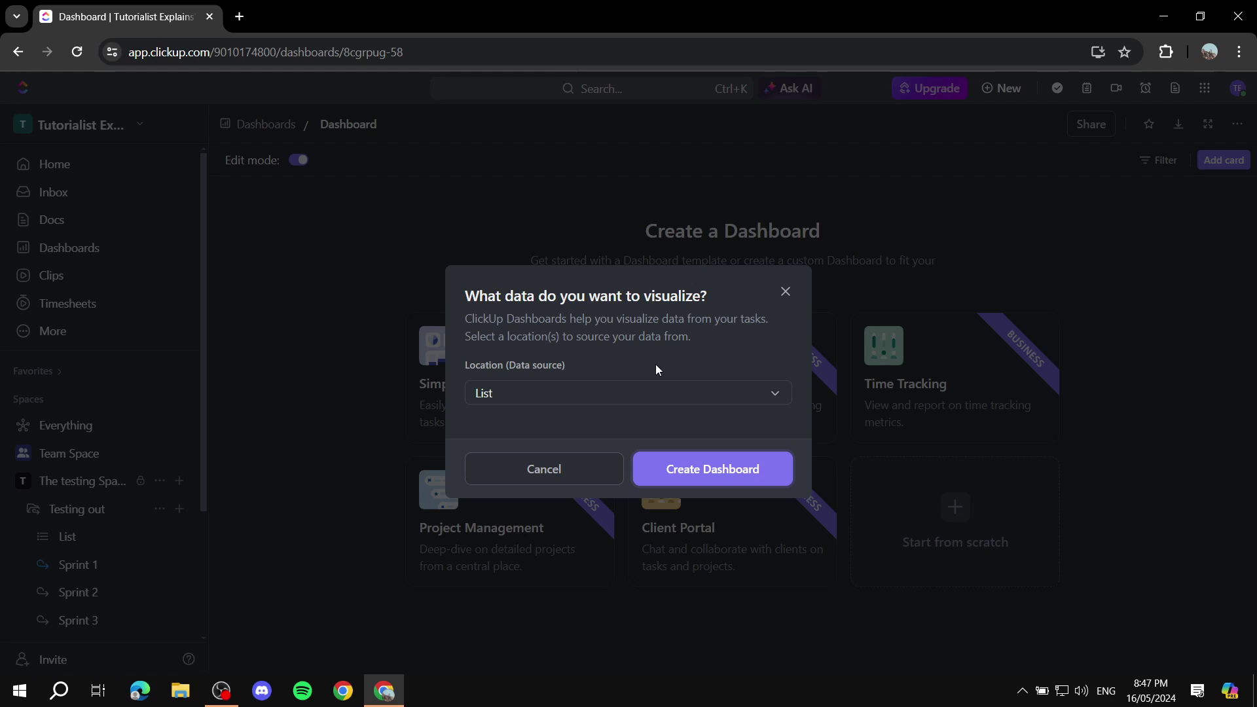
pyautogui.click(506, 397)
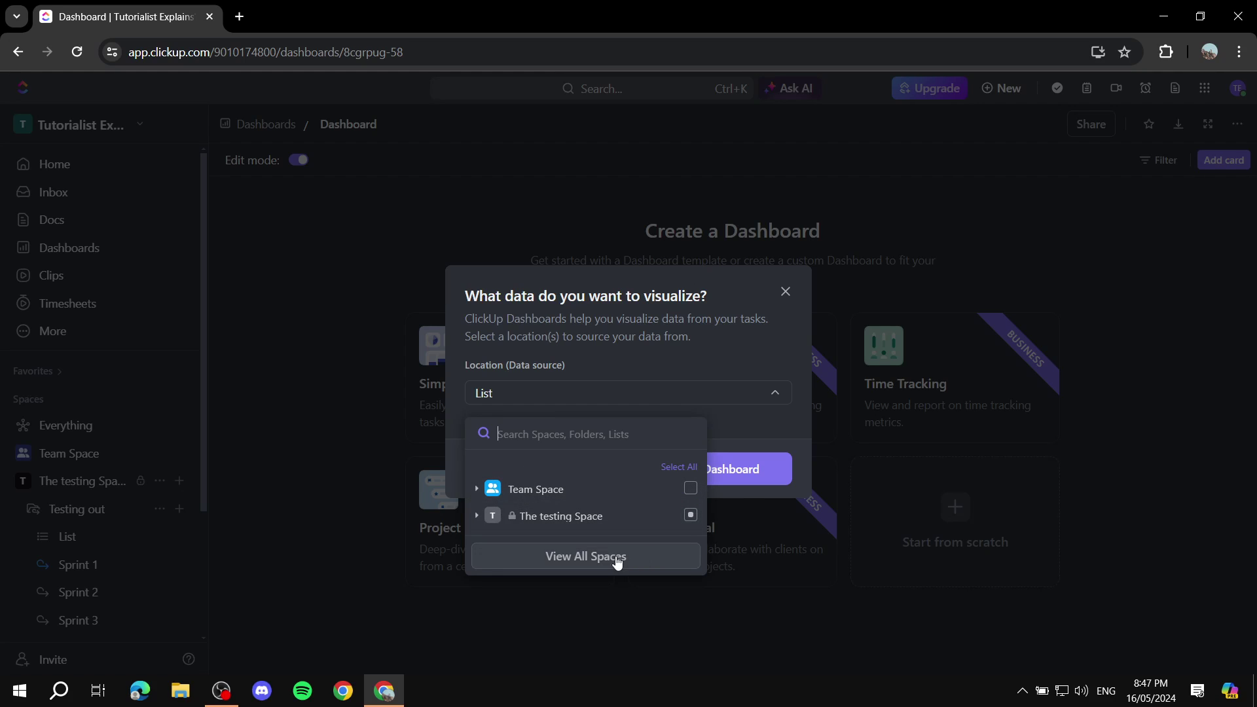
pyautogui.click(664, 554)
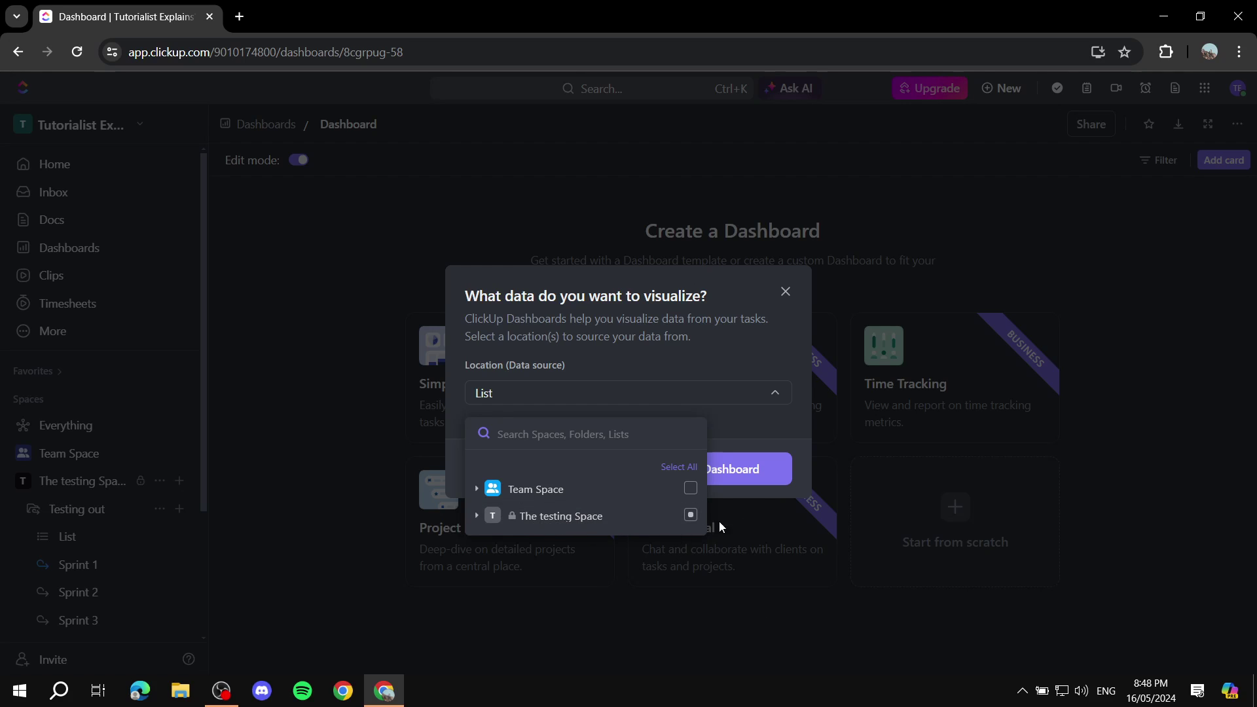
pyautogui.click(690, 516)
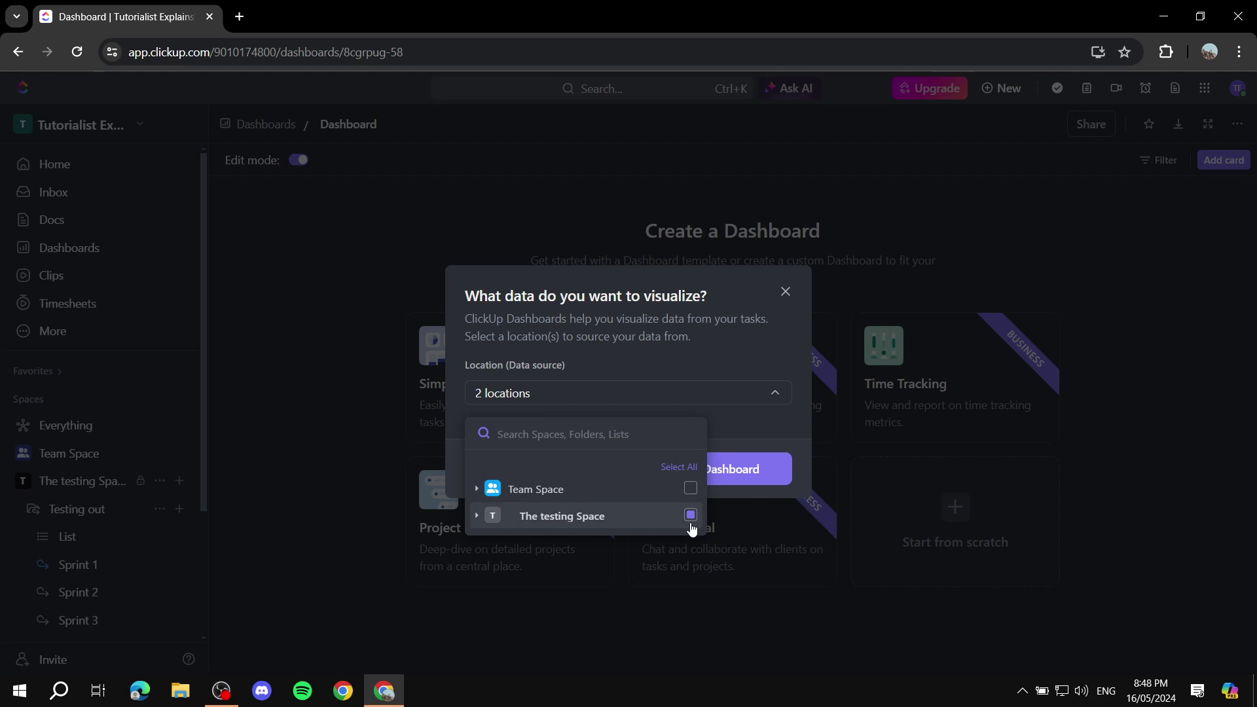
pyautogui.click(755, 403)
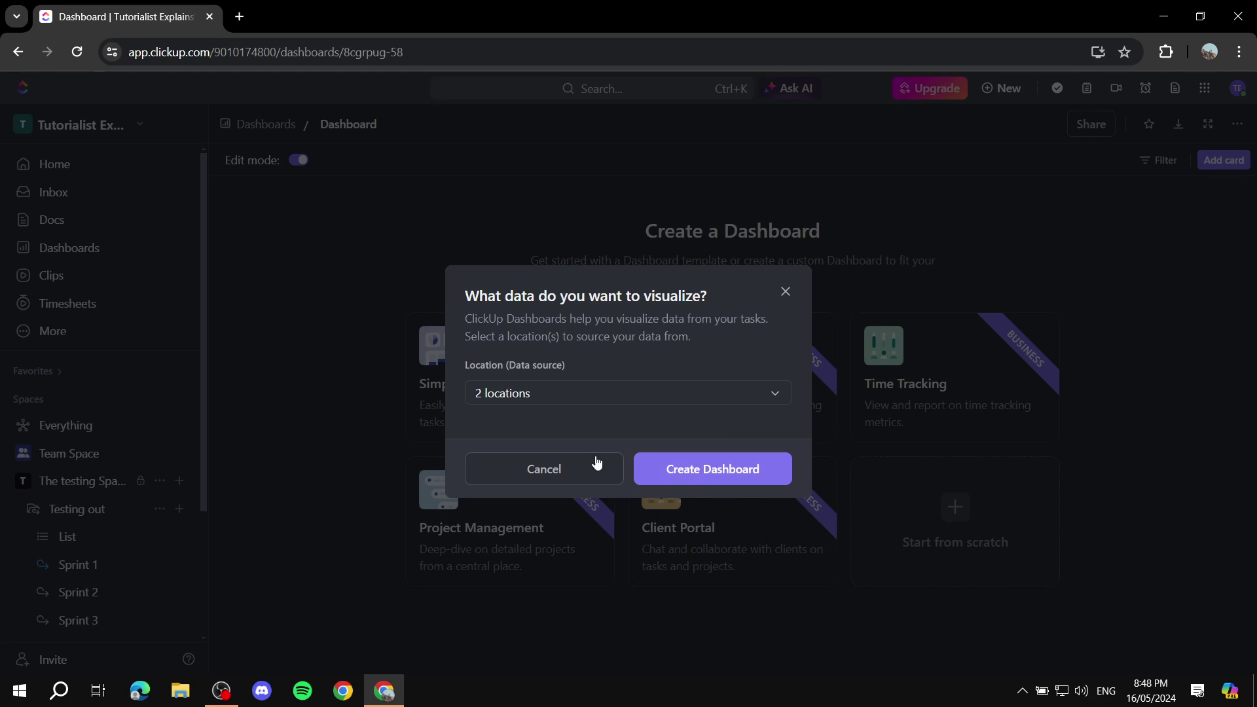
# Step: Confirm the 2 data locations, leaving Team Space out, and create the dashboard
pyautogui.click(534, 400)
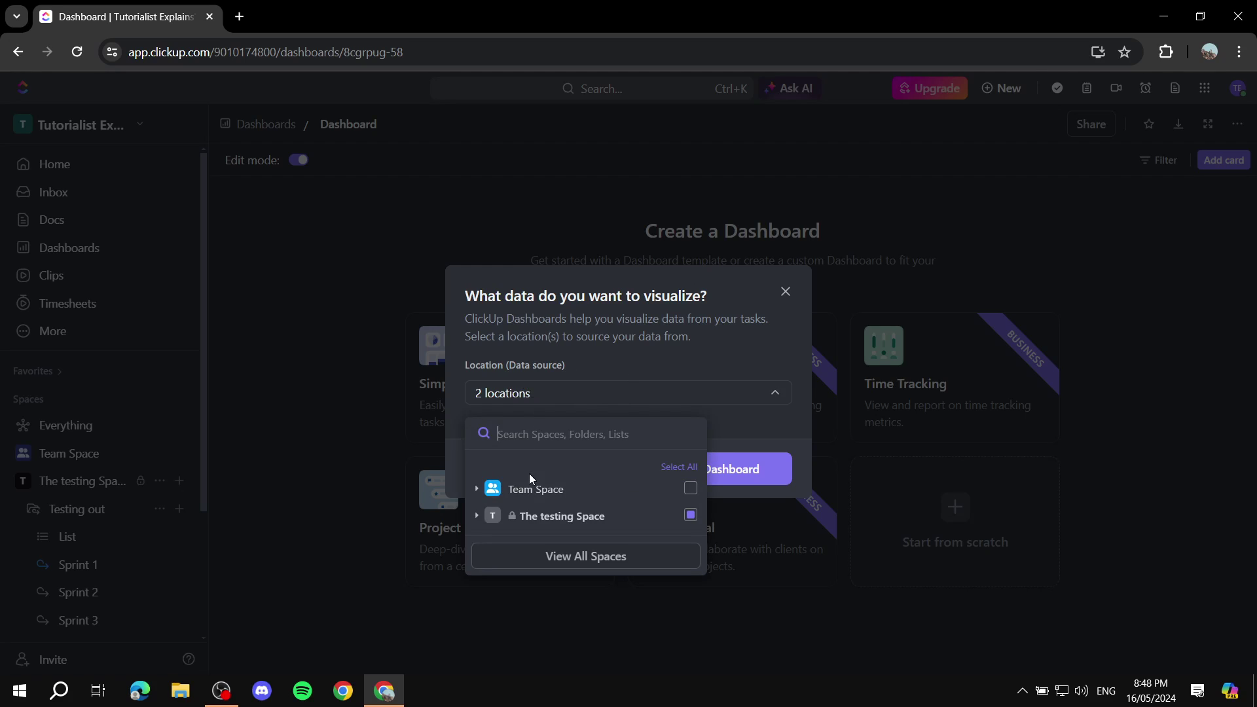
pyautogui.click(692, 490)
pyautogui.click(691, 490)
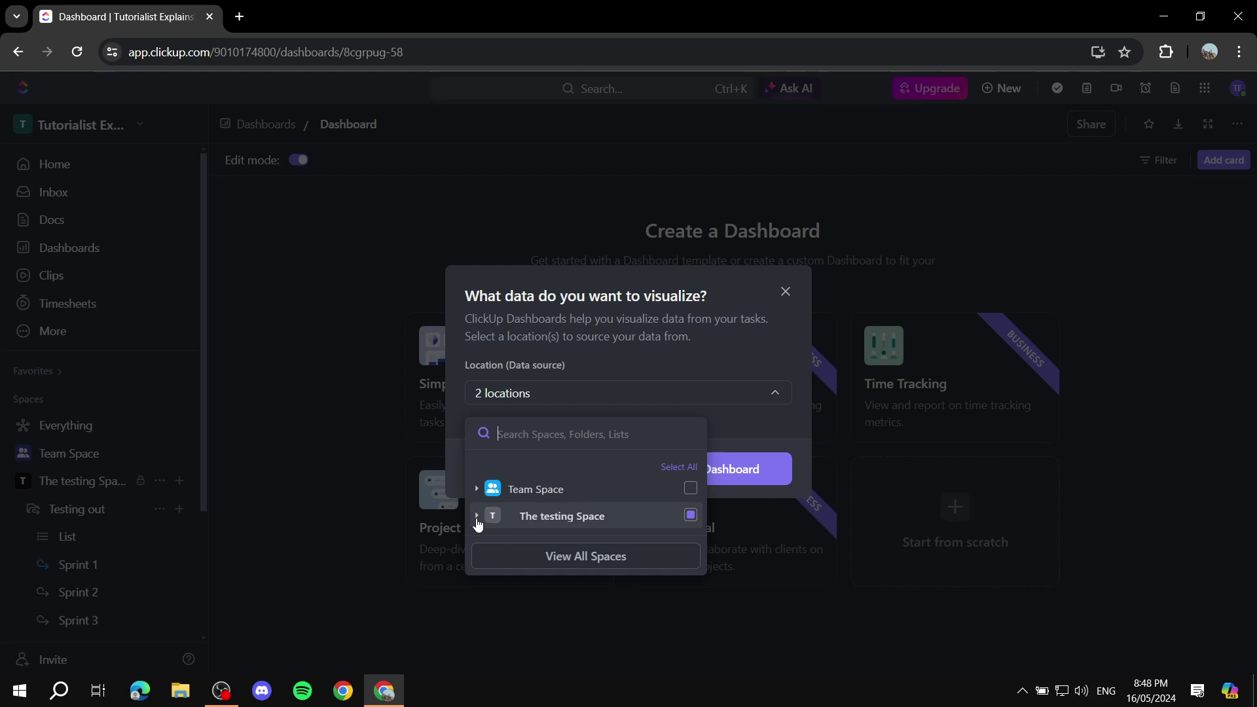
pyautogui.click(479, 517)
pyautogui.click(478, 517)
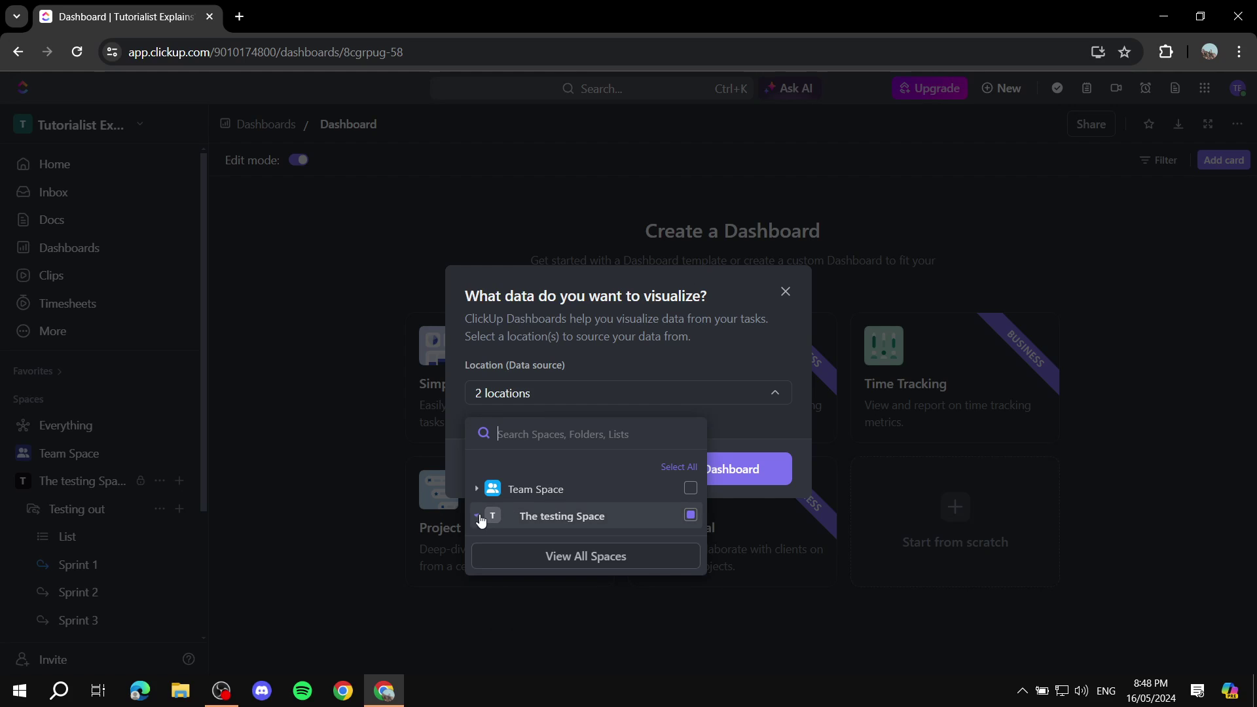
pyautogui.click(756, 415)
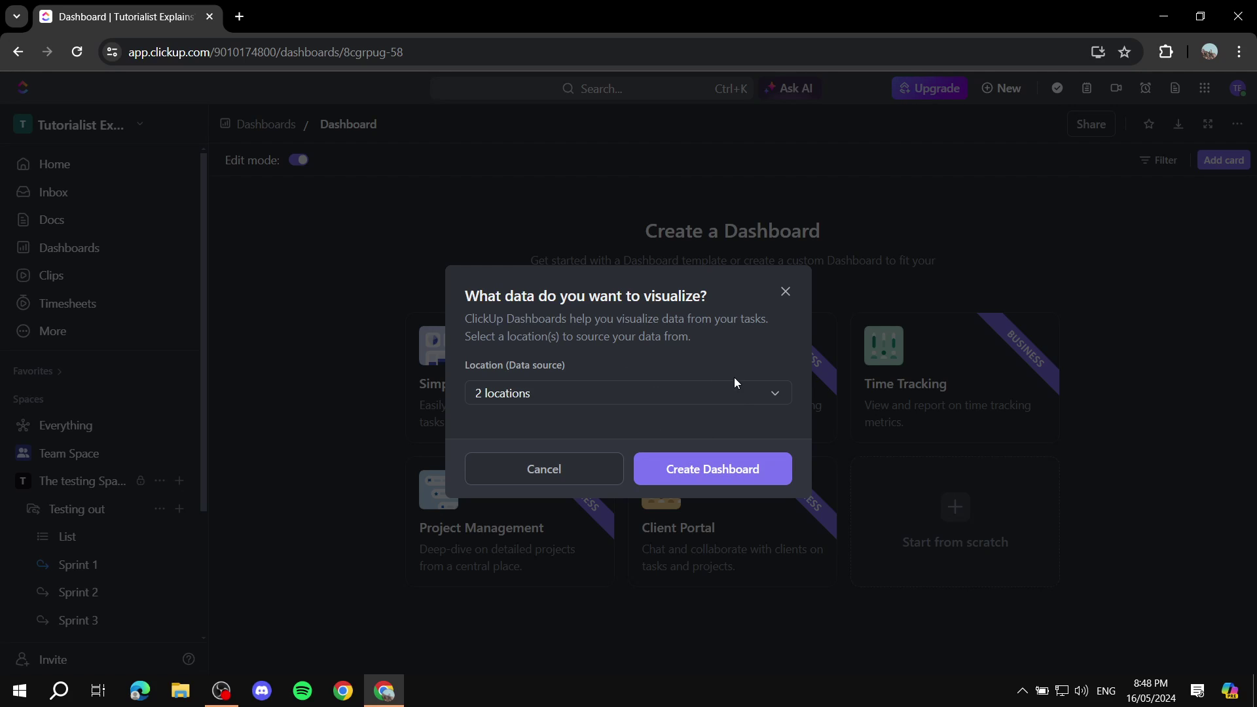
pyautogui.click(733, 475)
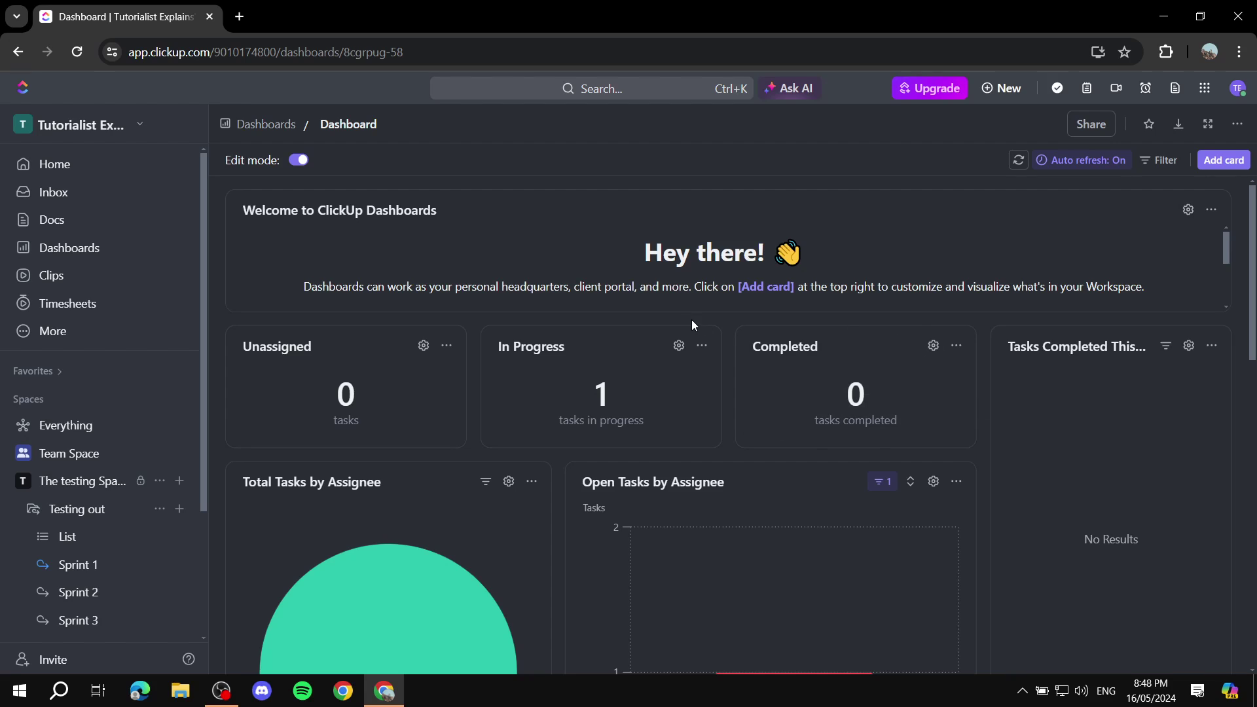
# Step: Scroll through the new dashboard to review the Workload by Status and Tasks Due cards
pyautogui.scroll(-2, 720, 366)
pyautogui.scroll(2, 785, 393)
pyautogui.scroll(-2, 737, 308)
pyautogui.scroll(2, 640, 275)
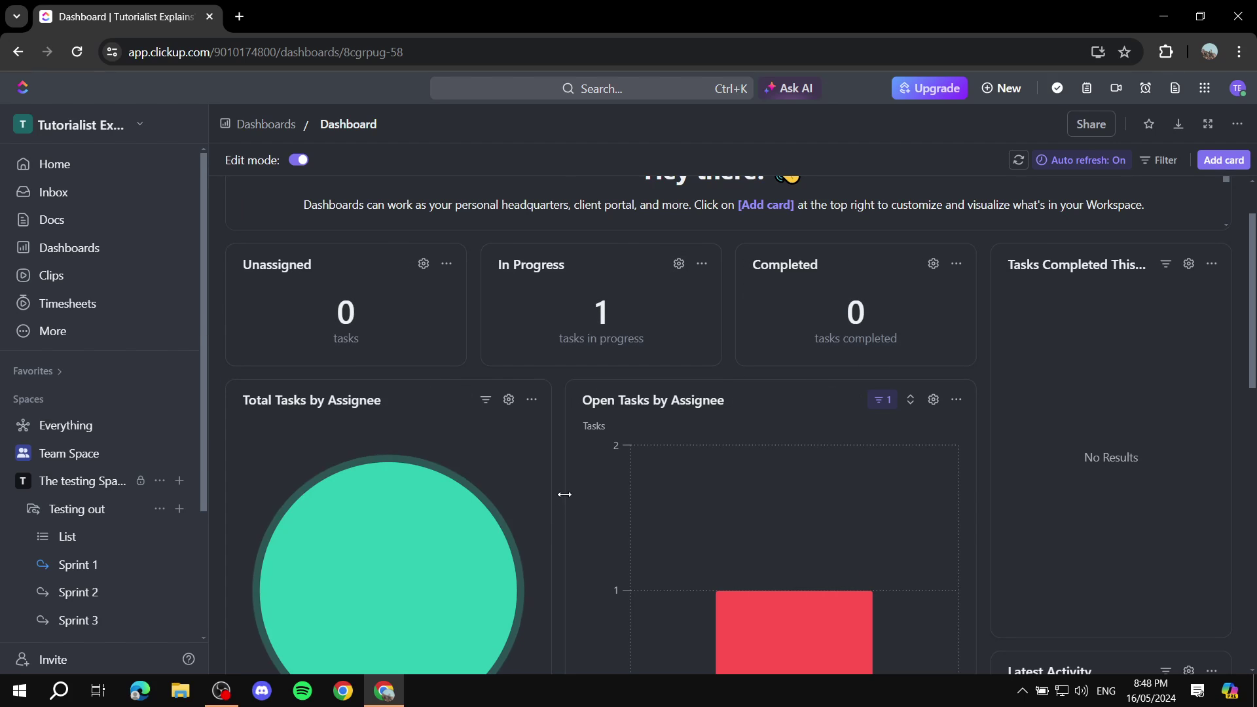
pyautogui.scroll(-3, 349, 357)
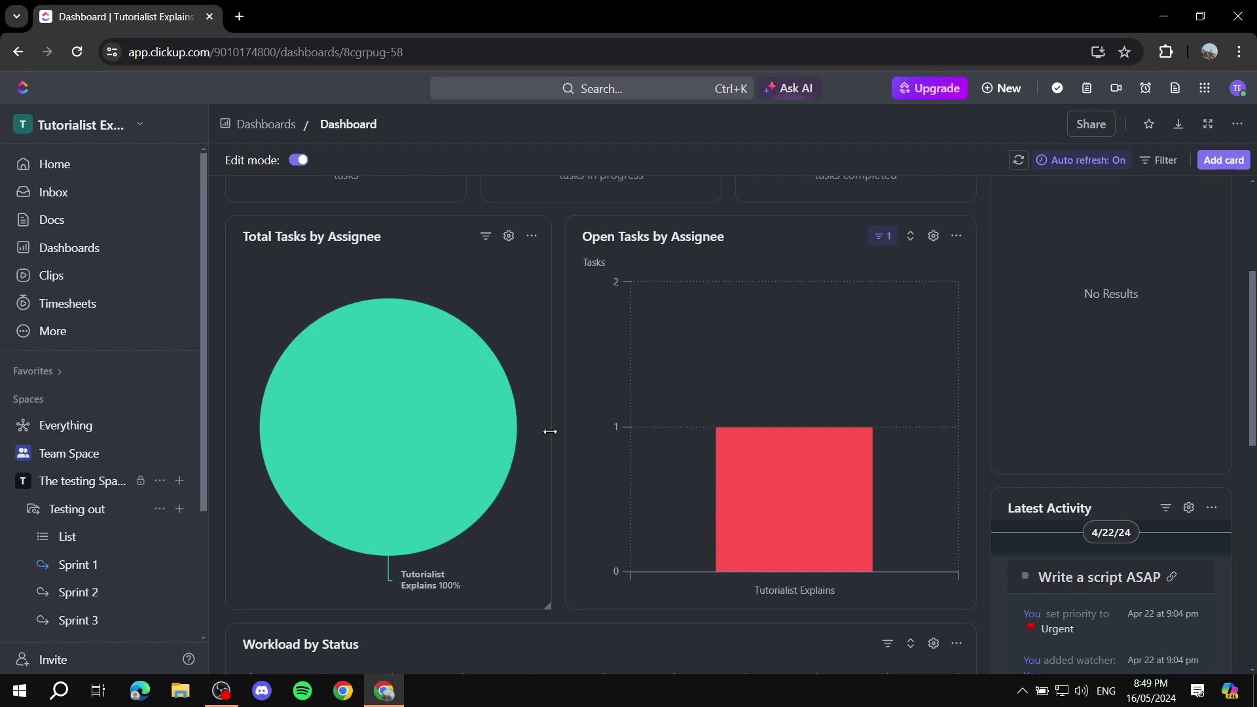
pyautogui.scroll(-3, 811, 373)
pyautogui.scroll(-1, 541, 412)
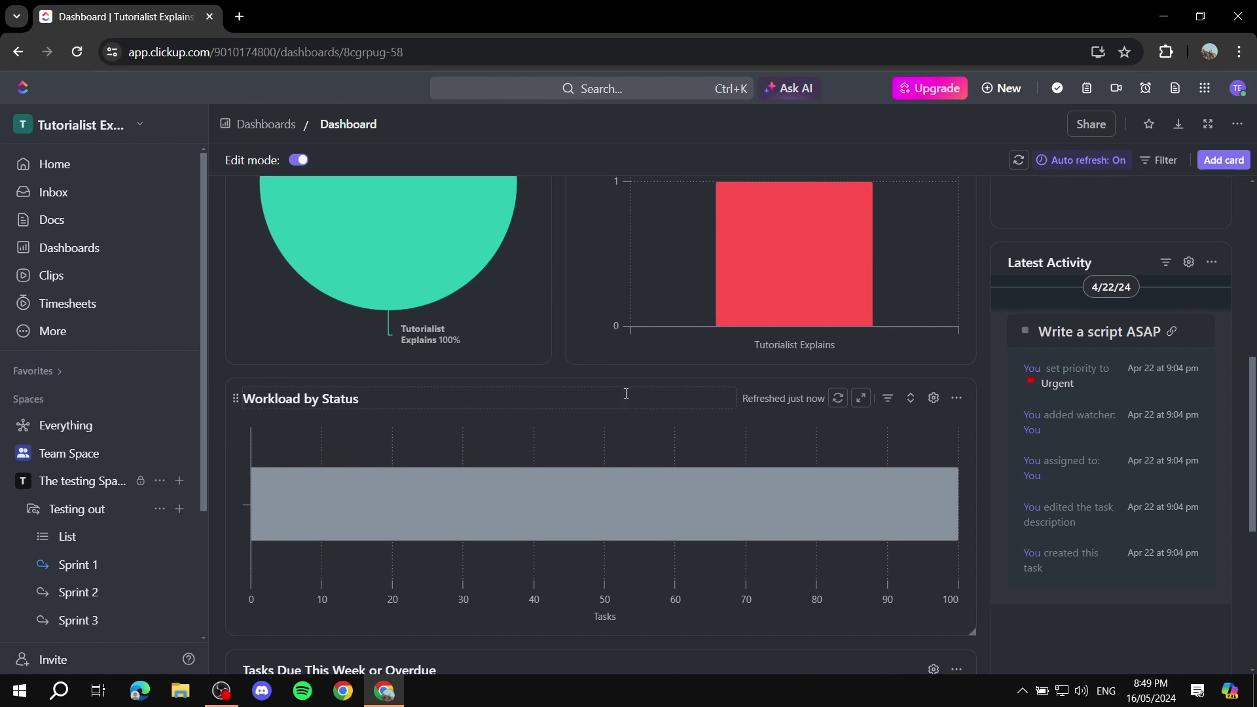
pyautogui.scroll(-2, 628, 395)
pyautogui.moveTo(644, 335)
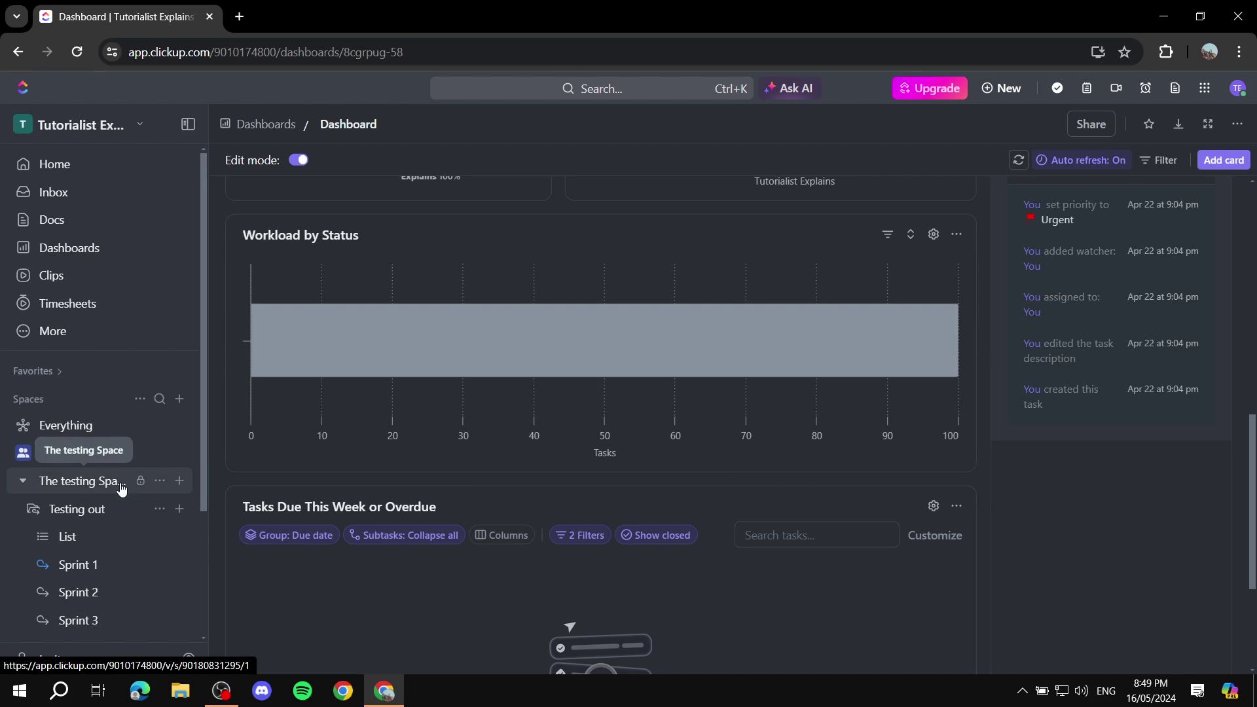
pyautogui.scroll(2, 704, 504)
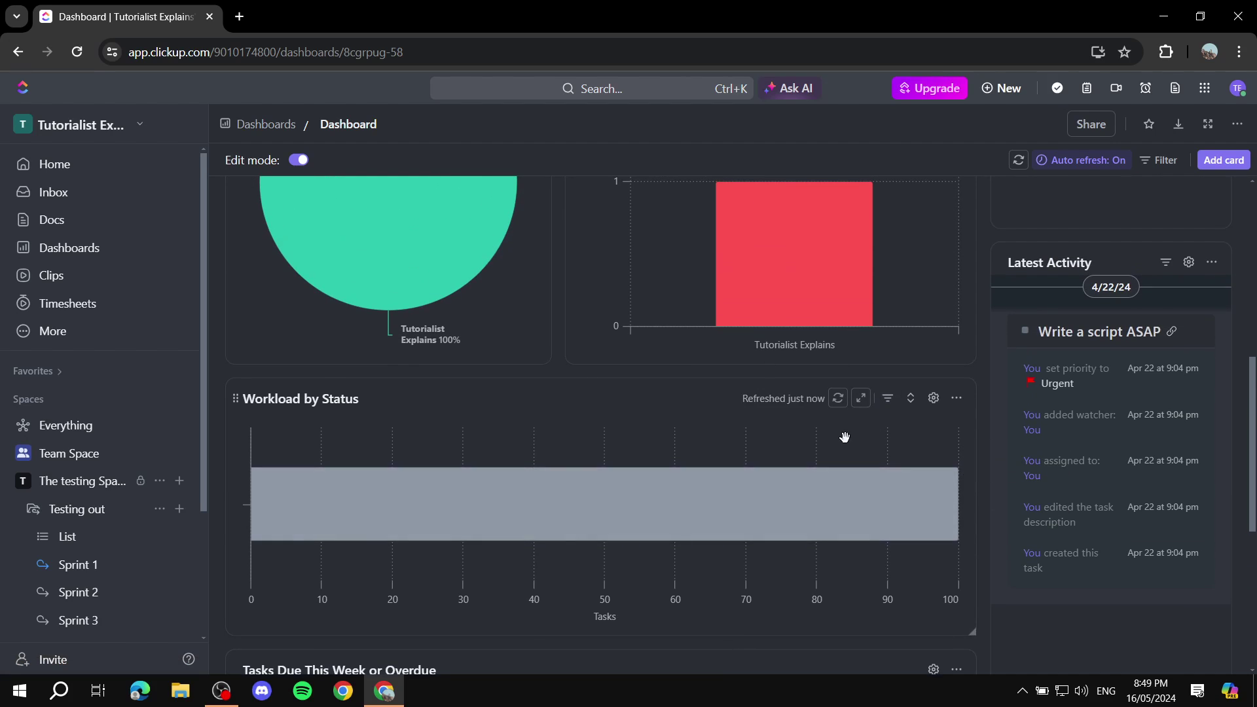
pyautogui.scroll(-5, 943, 489)
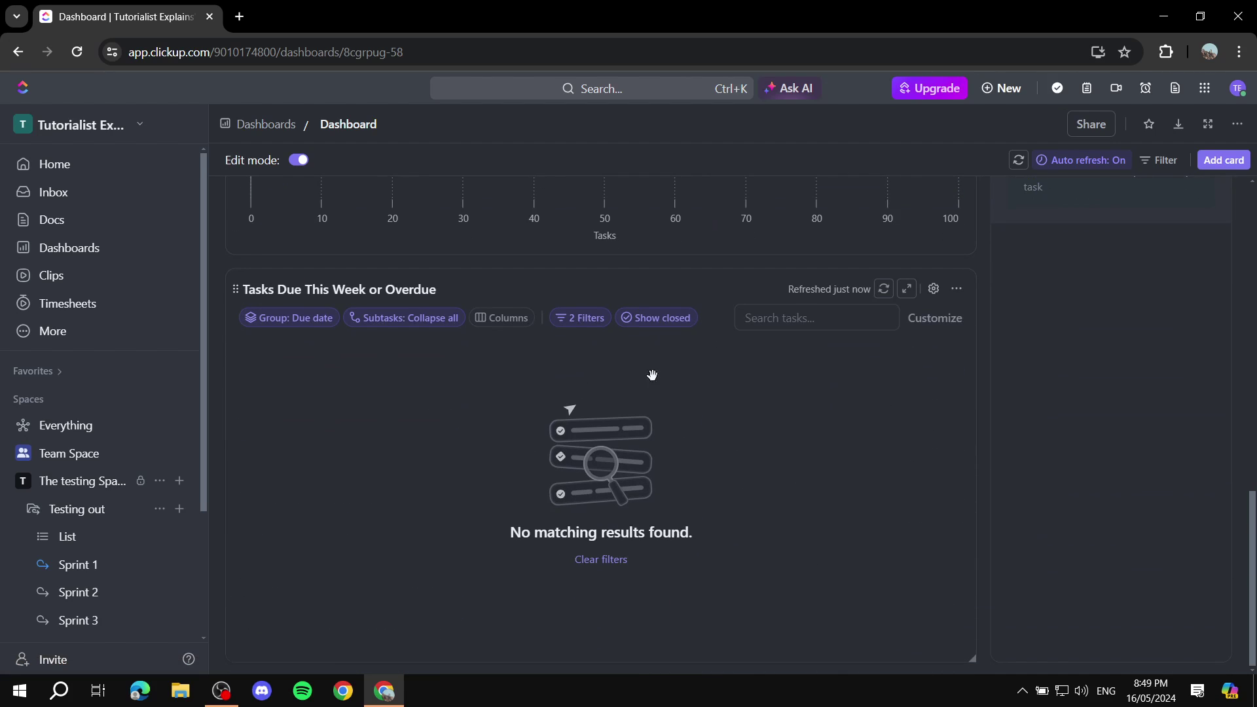
pyautogui.scroll(1, 765, 457)
pyautogui.scroll(3, 766, 456)
pyautogui.click(957, 262)
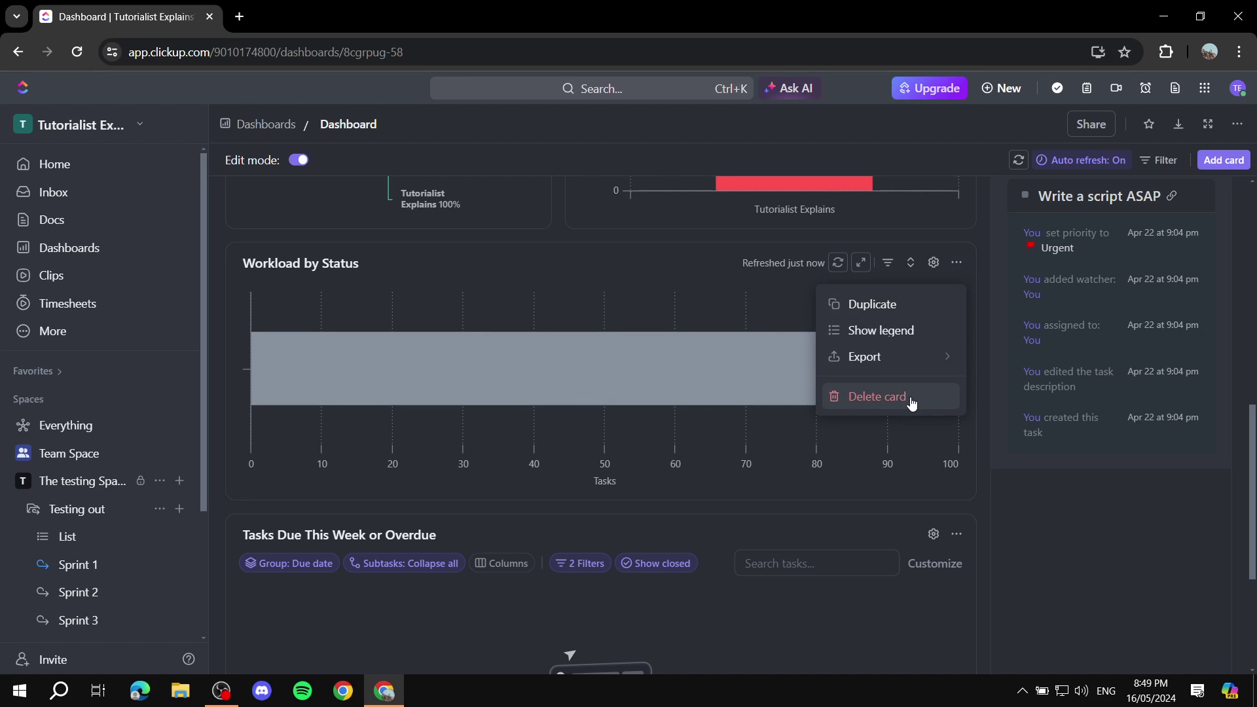
pyautogui.click(958, 252)
pyautogui.click(935, 263)
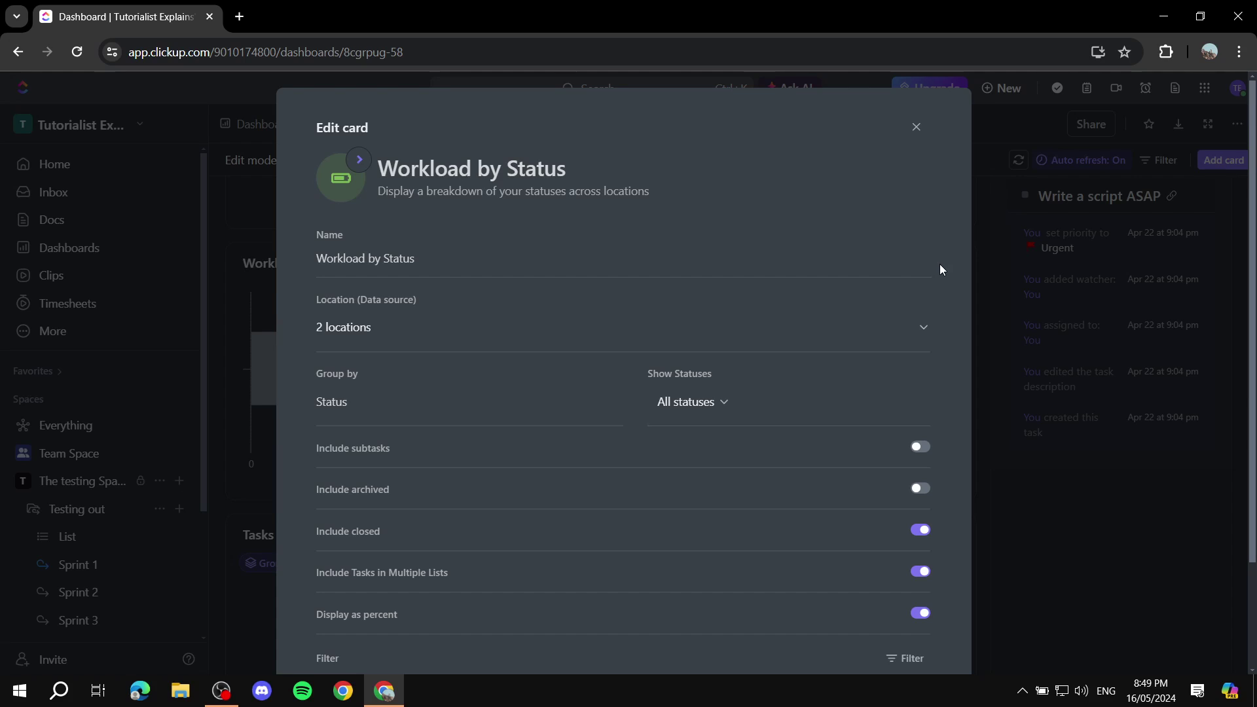
pyautogui.scroll(-2, 883, 446)
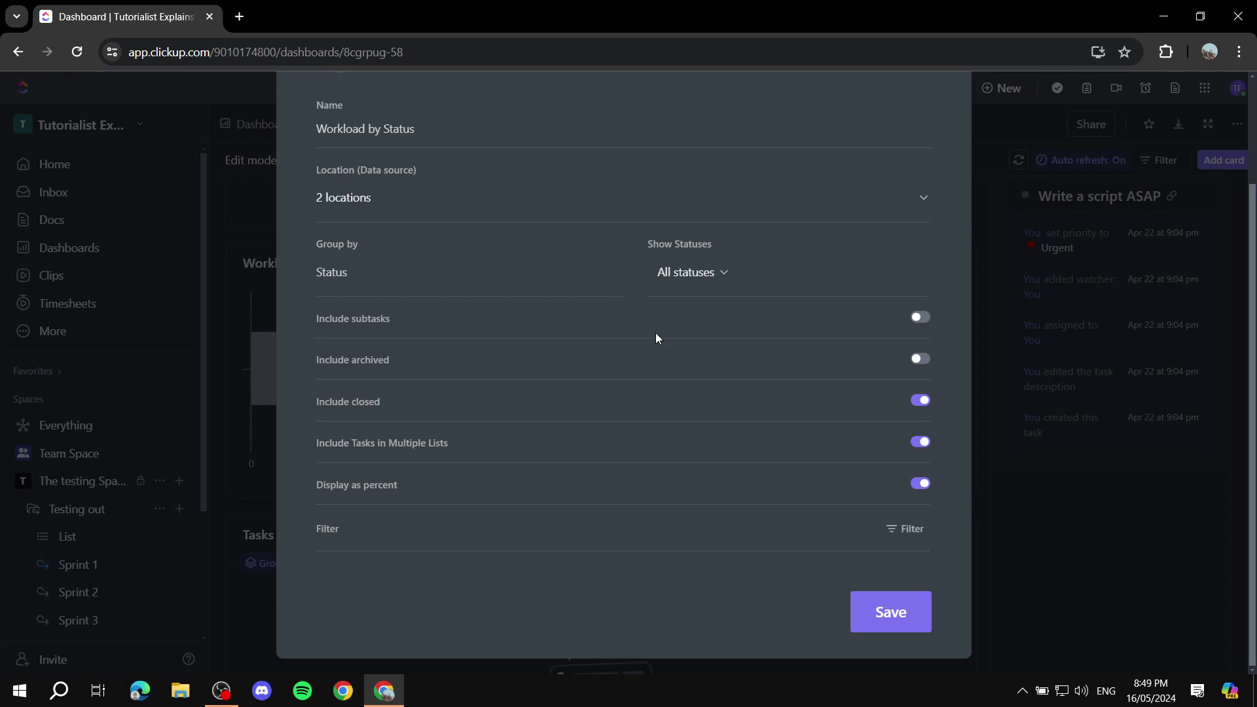
pyautogui.scroll(2, 689, 327)
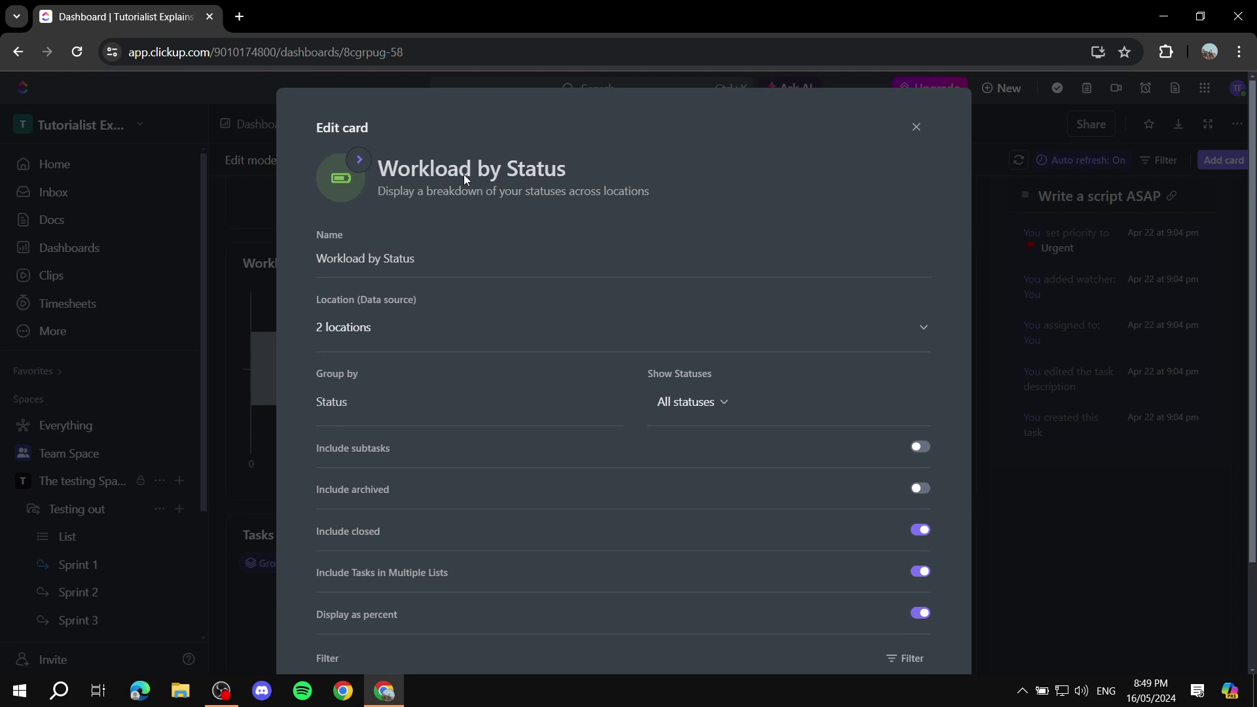
pyautogui.scroll(-2, 881, 377)
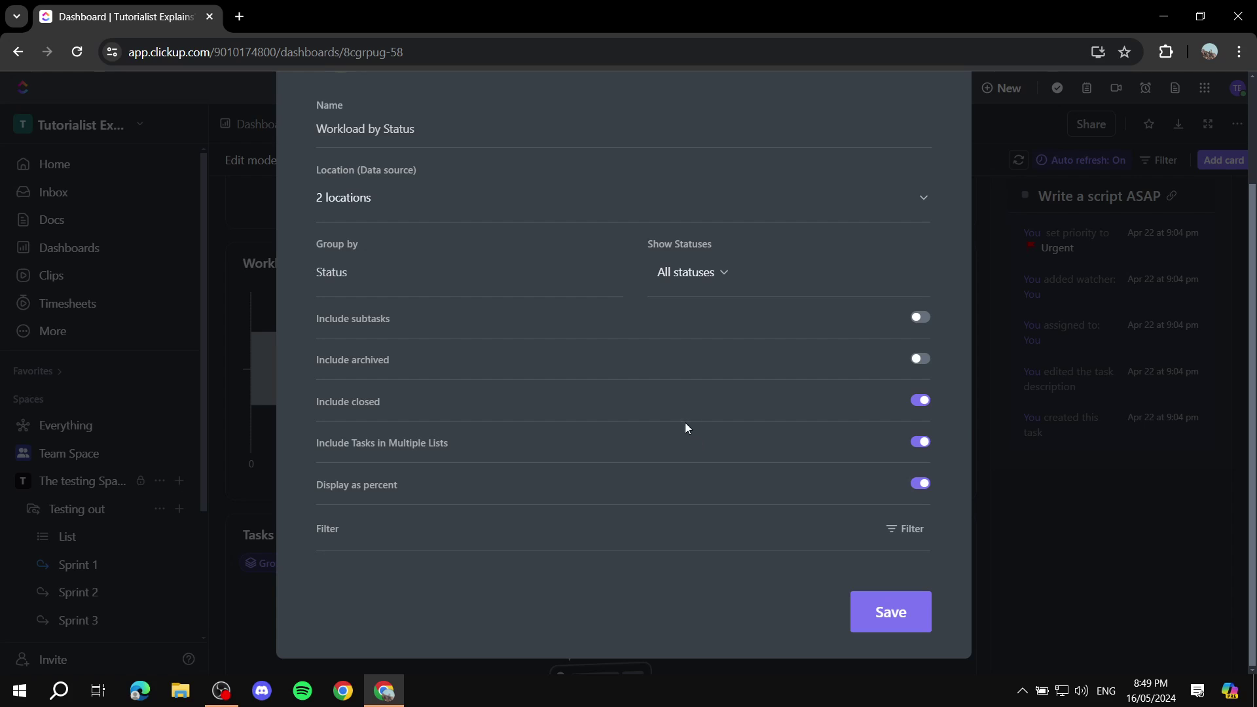
pyautogui.scroll(2, 685, 425)
pyautogui.click(923, 130)
pyautogui.scroll(5, 902, 311)
# Step: Scroll the dashboard to bring the Total Tasks by Assignee pie card into view
pyautogui.scroll(3, 908, 328)
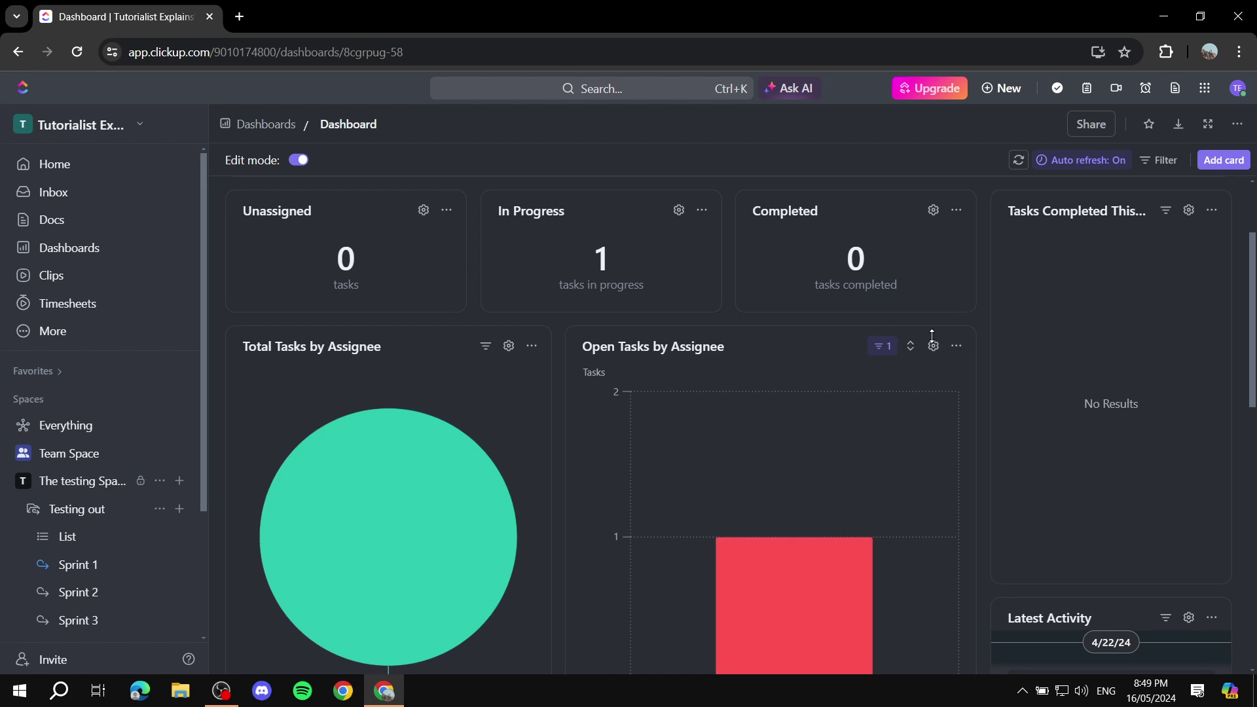
pyautogui.scroll(-5, 775, 433)
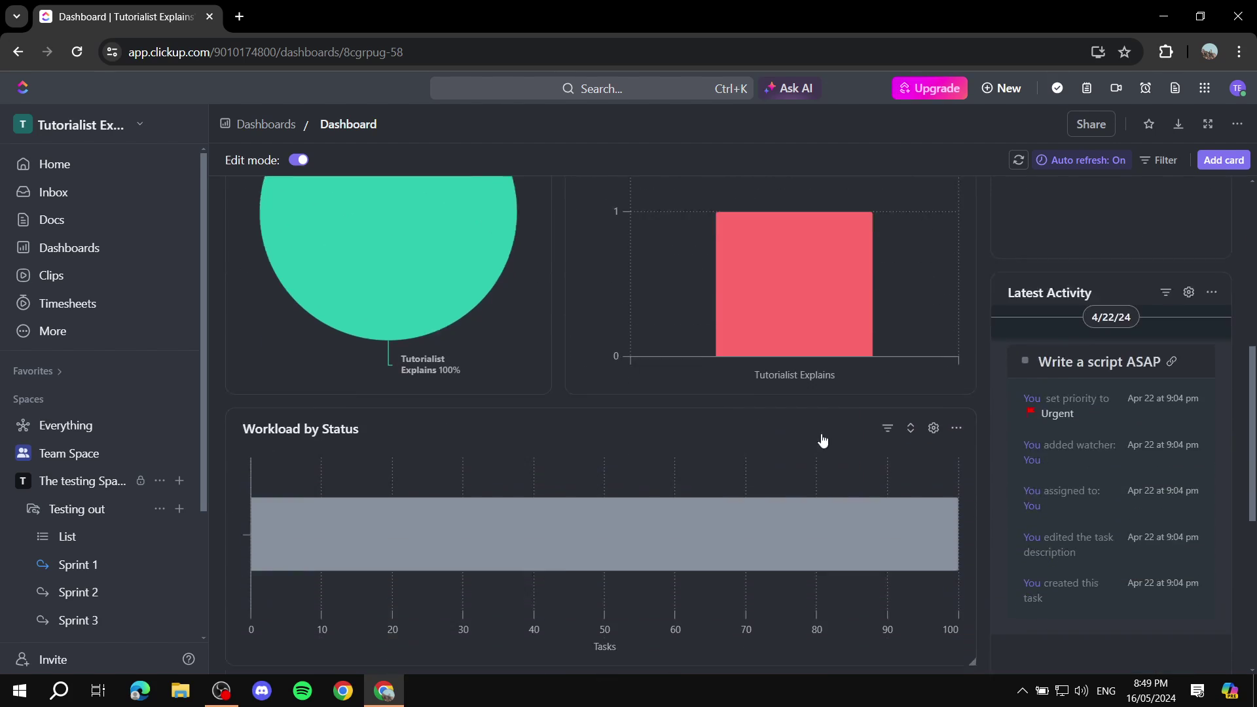
pyautogui.scroll(5, 776, 434)
pyautogui.scroll(1, 601, 294)
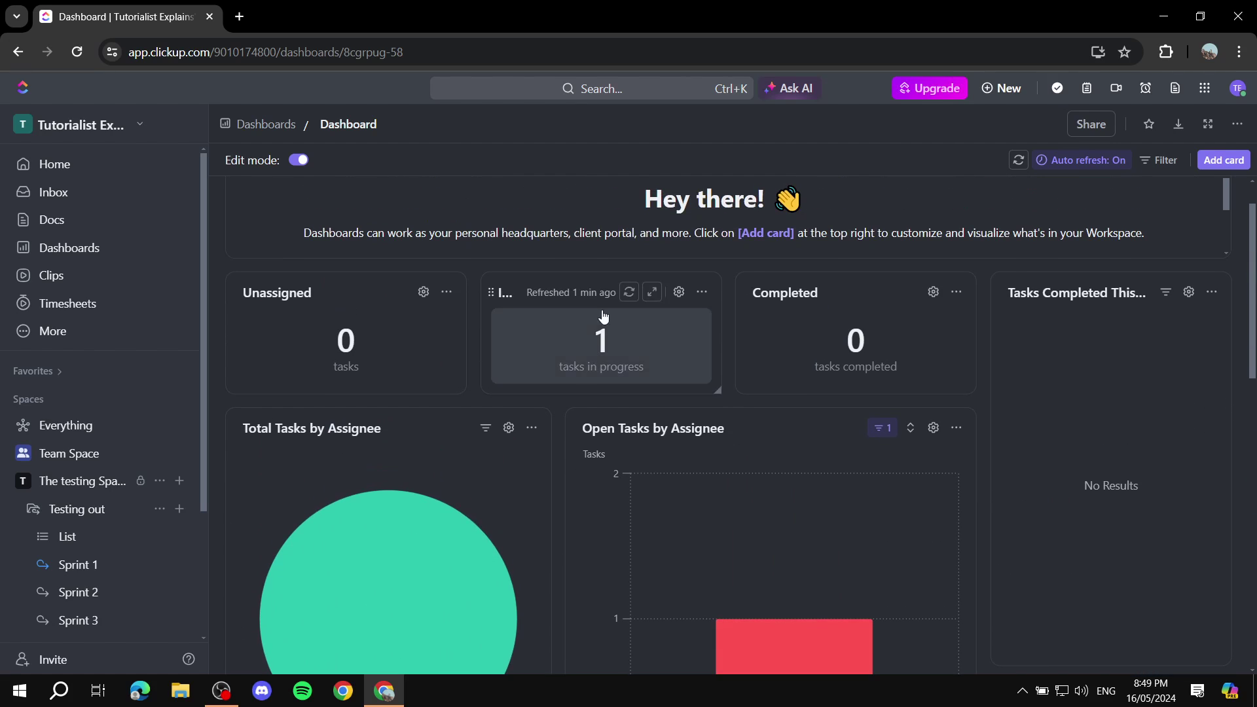
pyautogui.scroll(-8, 811, 381)
pyautogui.scroll(8, 884, 373)
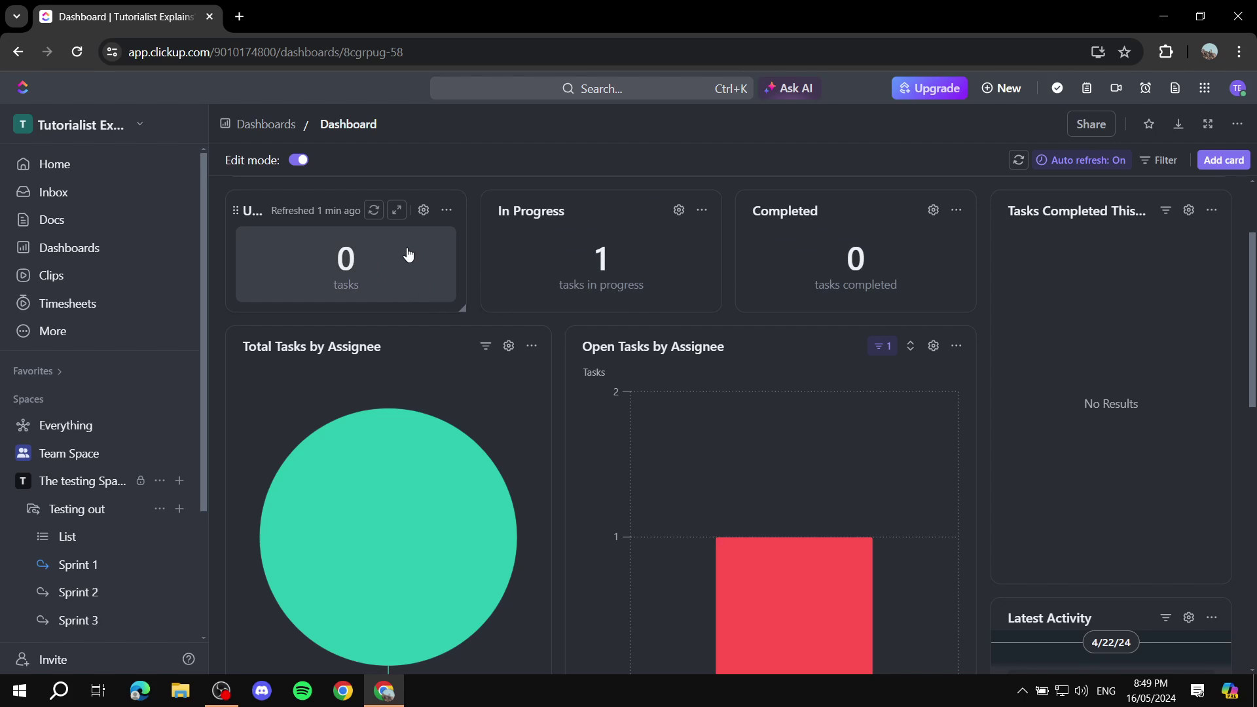
pyautogui.scroll(-4, 511, 268)
pyautogui.scroll(2, 504, 268)
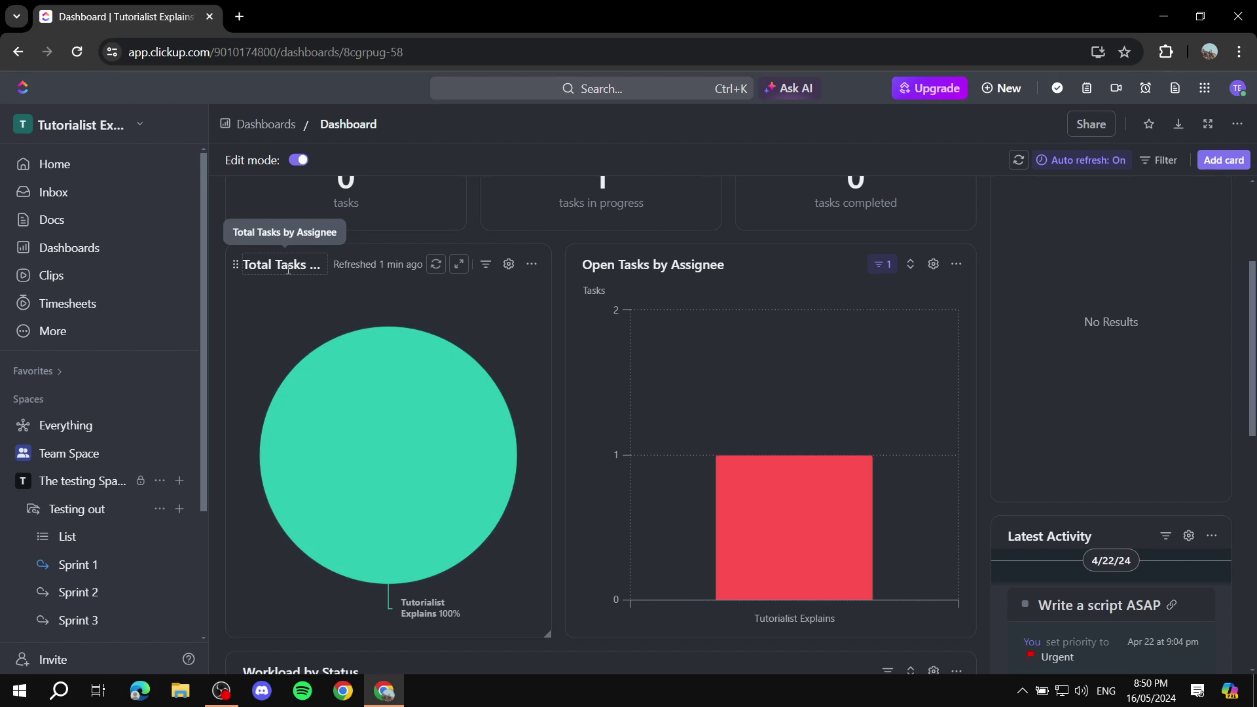
pyautogui.click(407, 500)
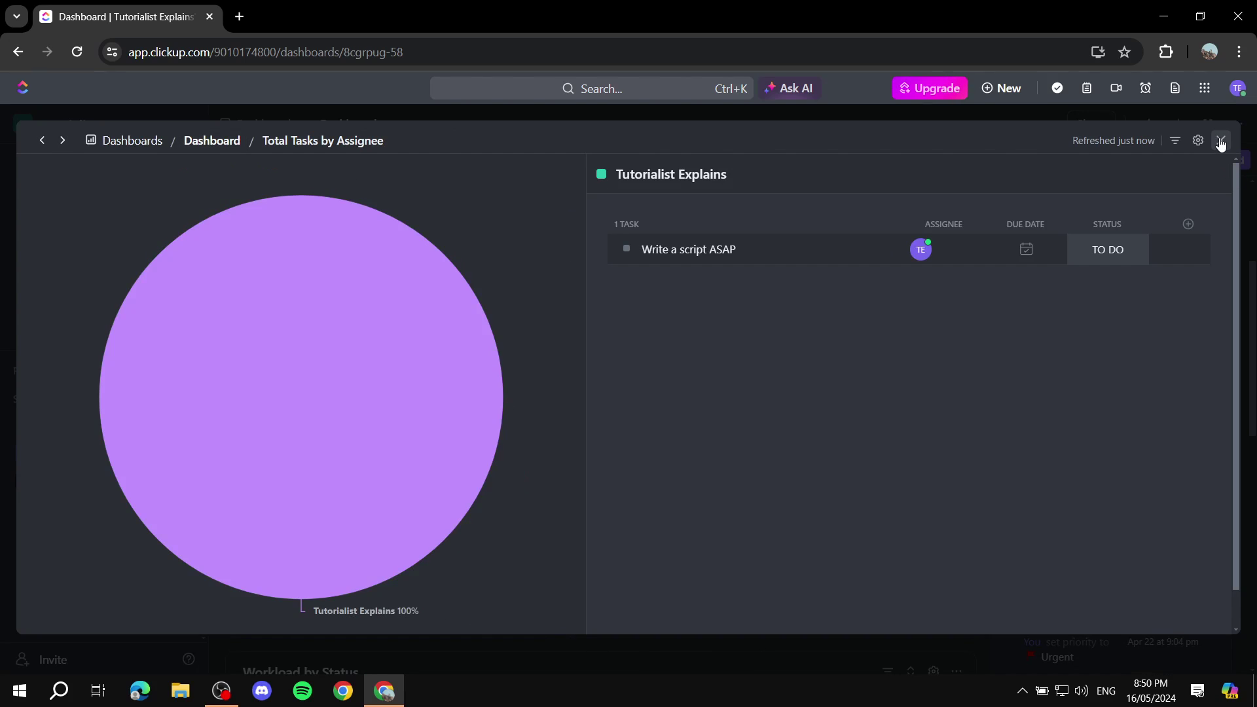
pyautogui.click(1221, 142)
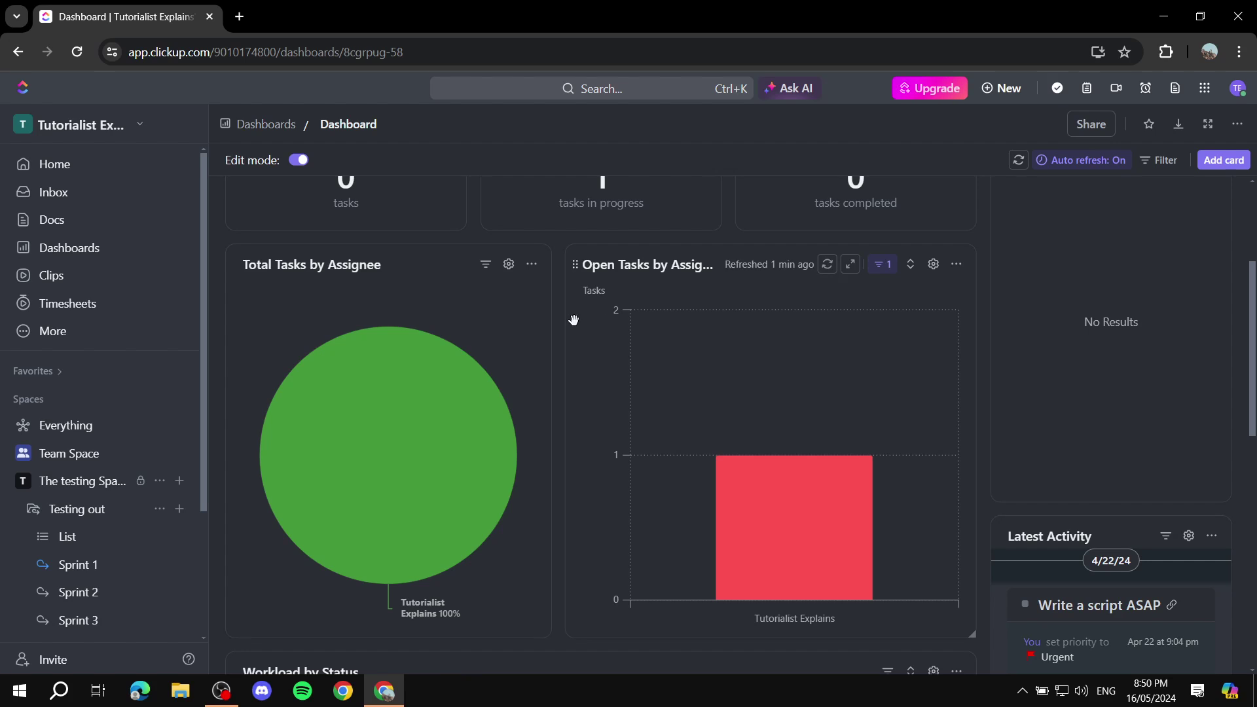
pyautogui.click(444, 449)
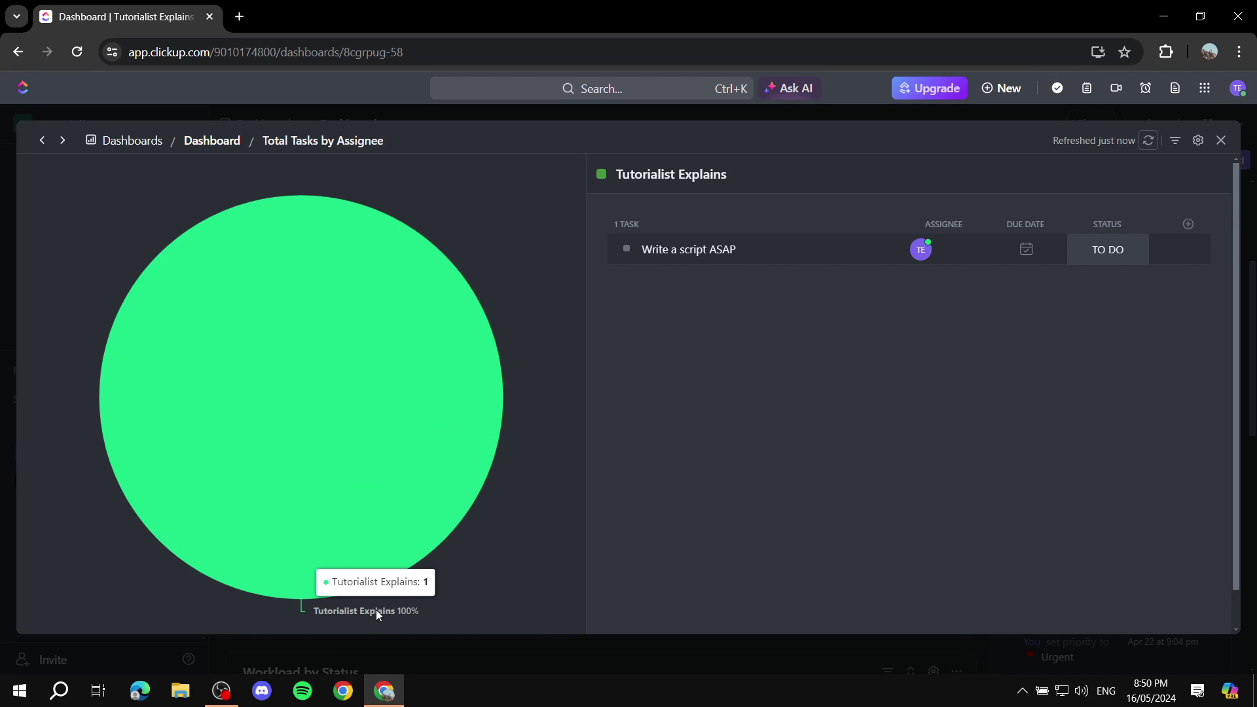
# Step: Close the expanded view and delete the Total Tasks by Assignee pie card
pyautogui.click(1221, 140)
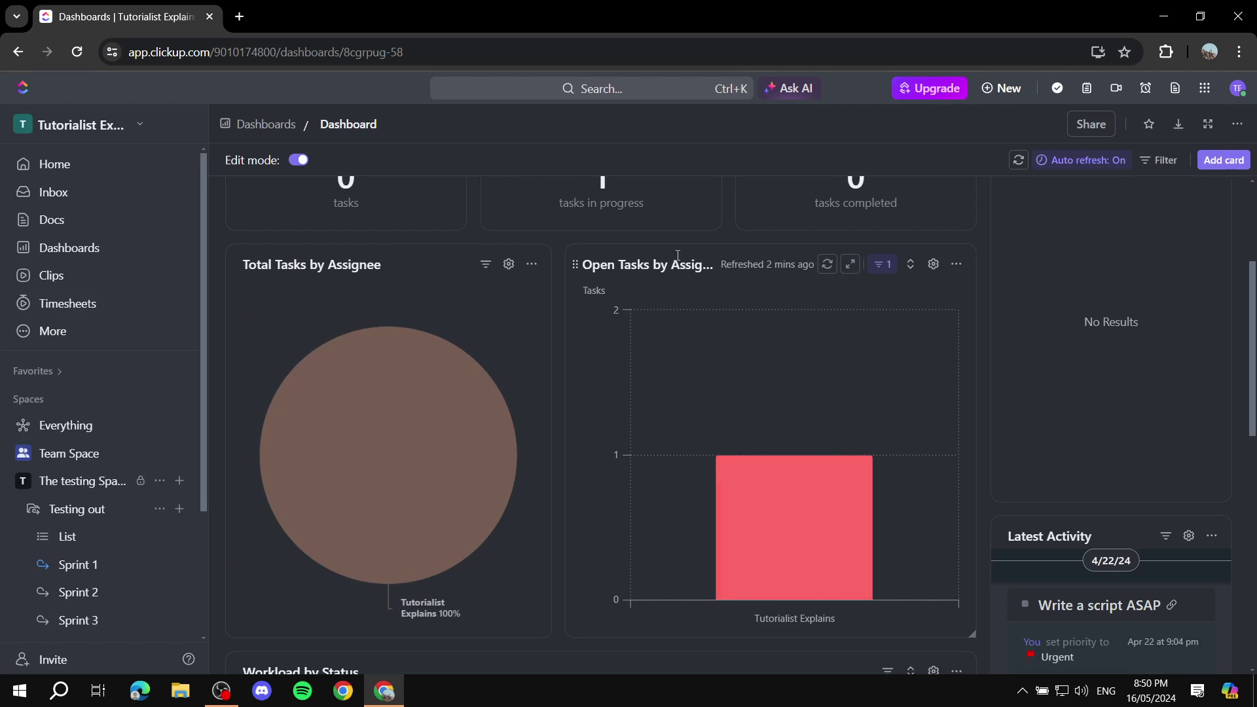
pyautogui.click(533, 263)
pyautogui.click(470, 404)
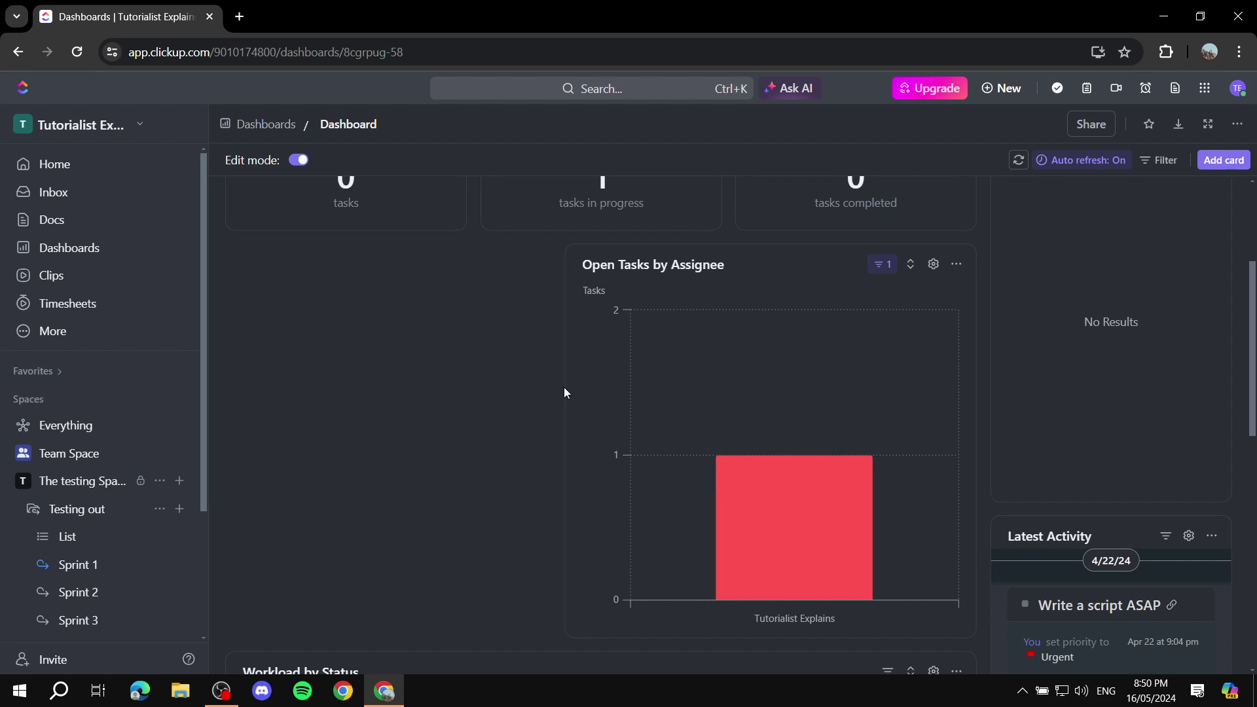
# Step: Move the Open Tasks by Assignee chart into the left slot and narrow it
pyautogui.moveTo(569, 392); pyautogui.dragTo(481, 340)
pyautogui.moveTo(498, 264); pyautogui.dragTo(242, 265)
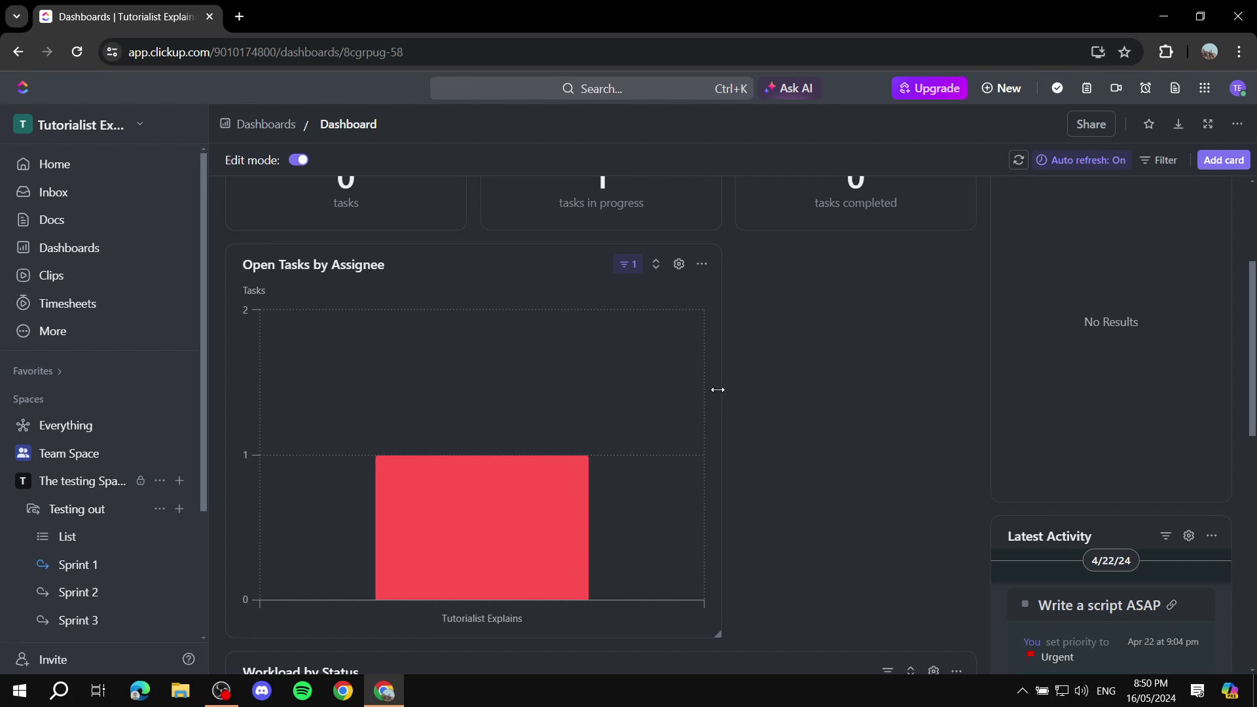
pyautogui.moveTo(715, 390); pyautogui.dragTo(622, 364)
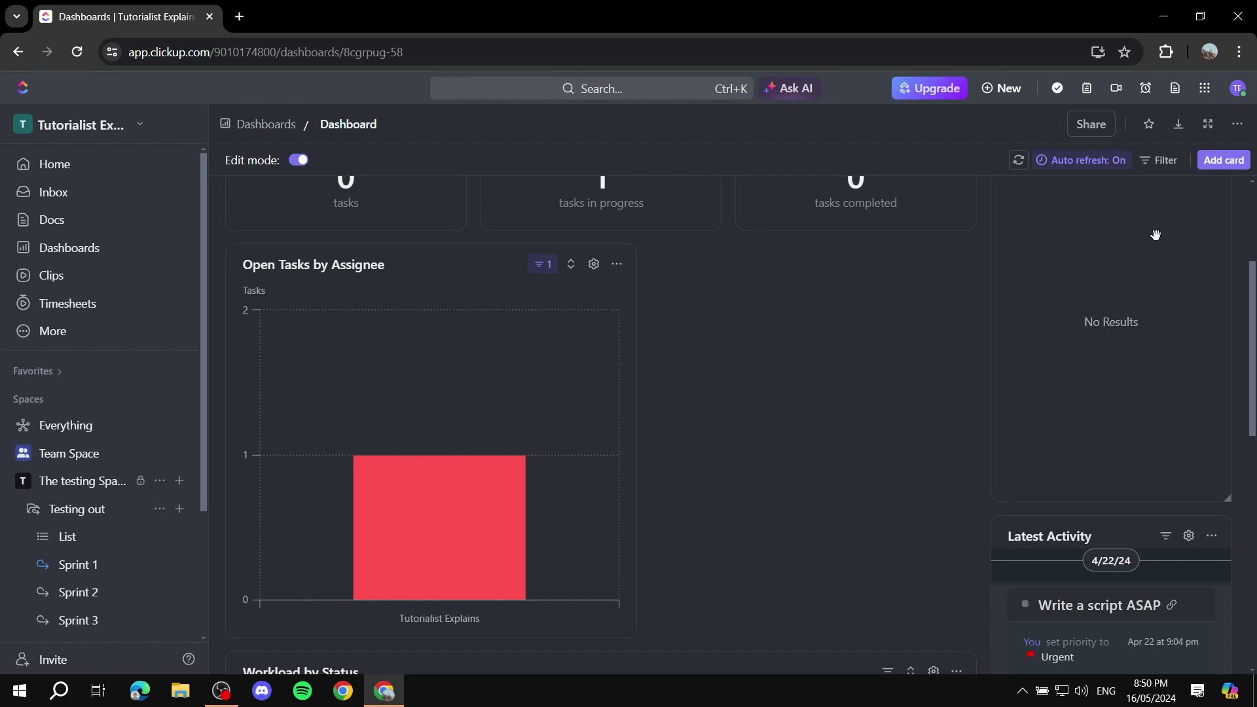
# Step: Browse the card gallery's Sprints and Statuses categories
pyautogui.click(1223, 161)
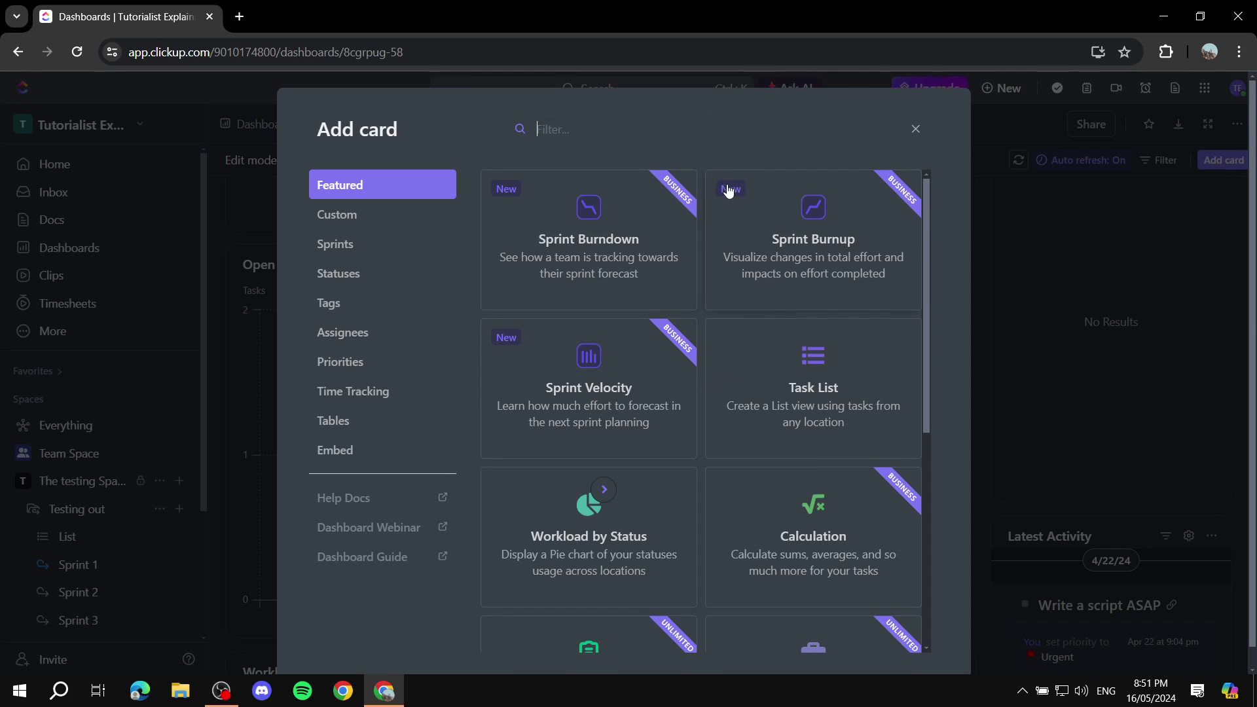
pyautogui.scroll(-3, 728, 193)
pyautogui.scroll(-4, 723, 331)
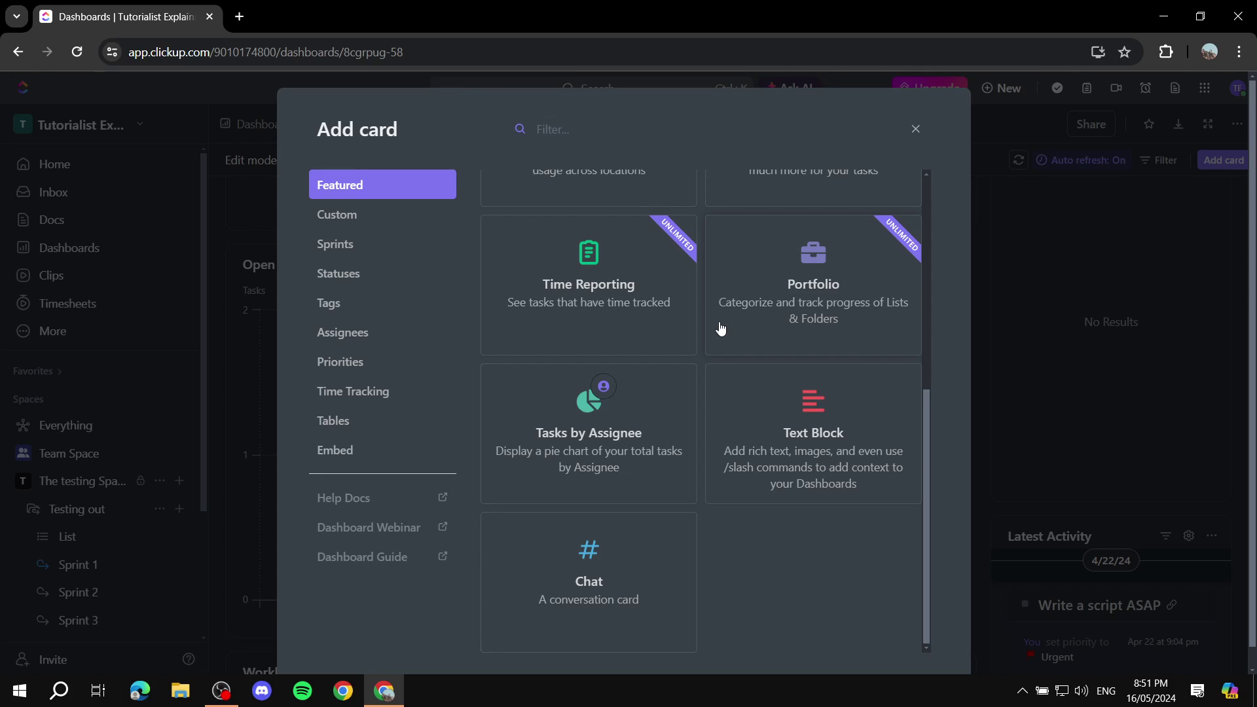
pyautogui.click(342, 250)
pyautogui.scroll(3, 706, 367)
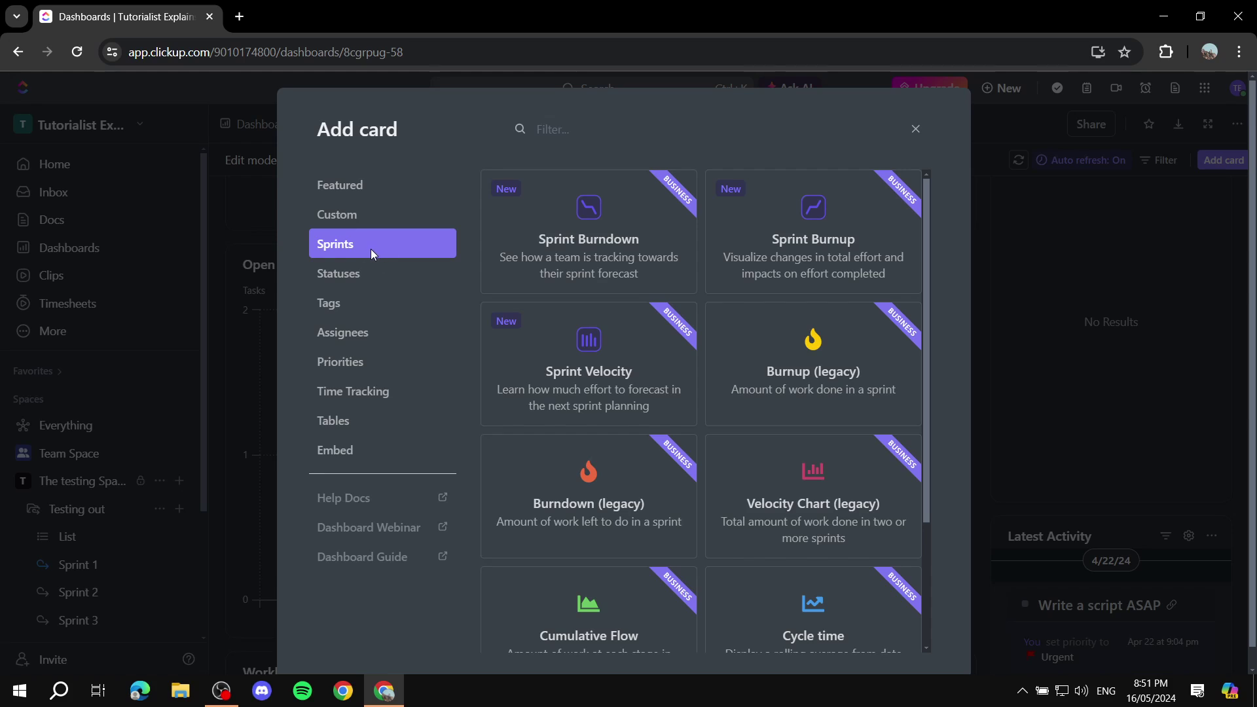
pyautogui.scroll(-3, 874, 232)
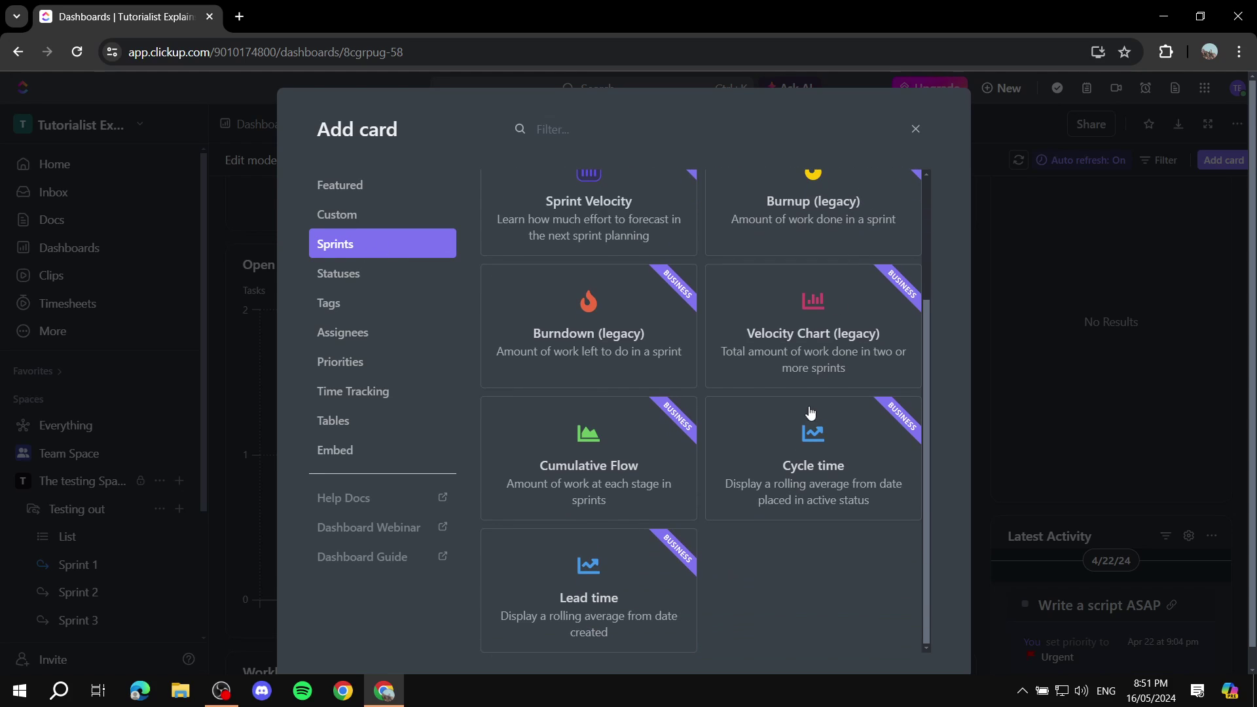
pyautogui.scroll(3, 853, 261)
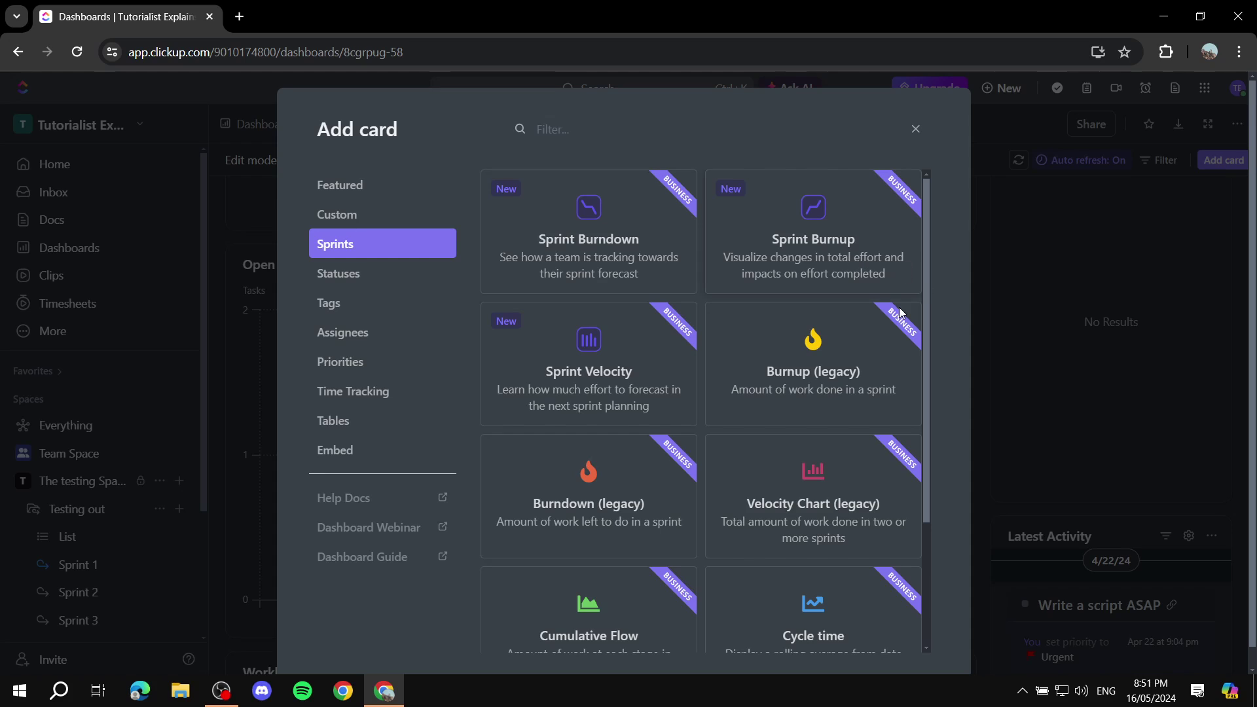
pyautogui.scroll(-3, 713, 366)
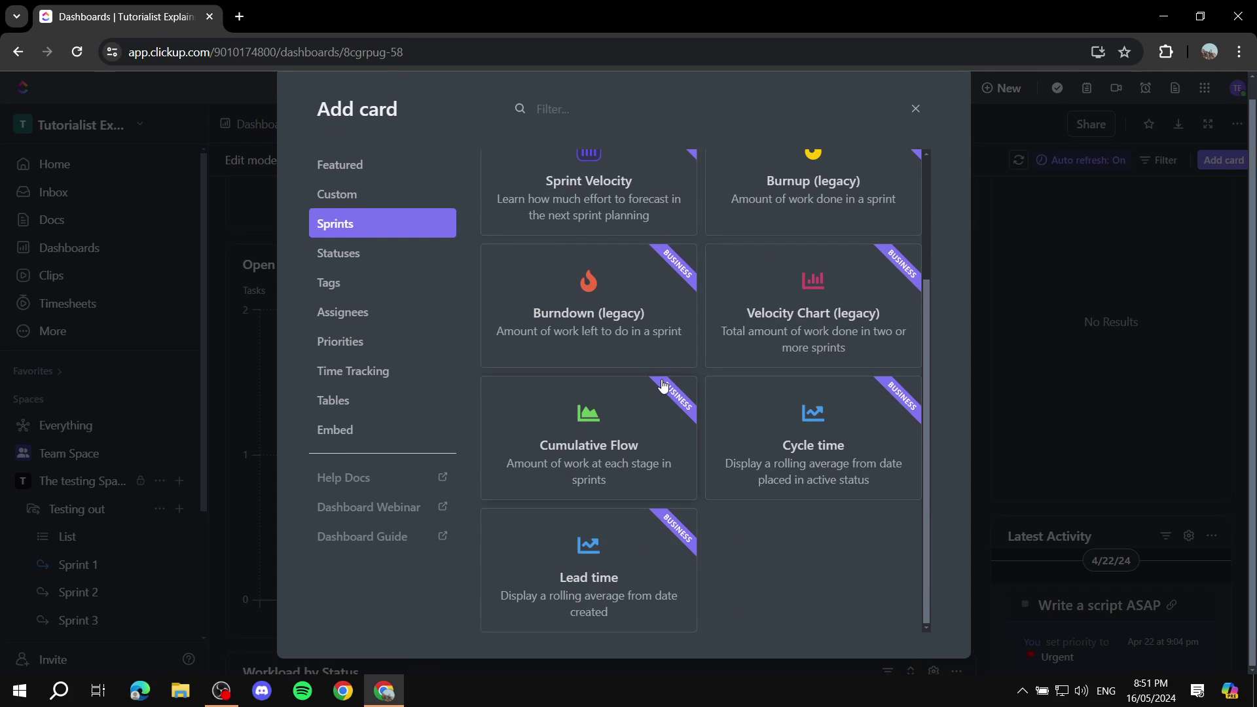
pyautogui.scroll(4, 798, 340)
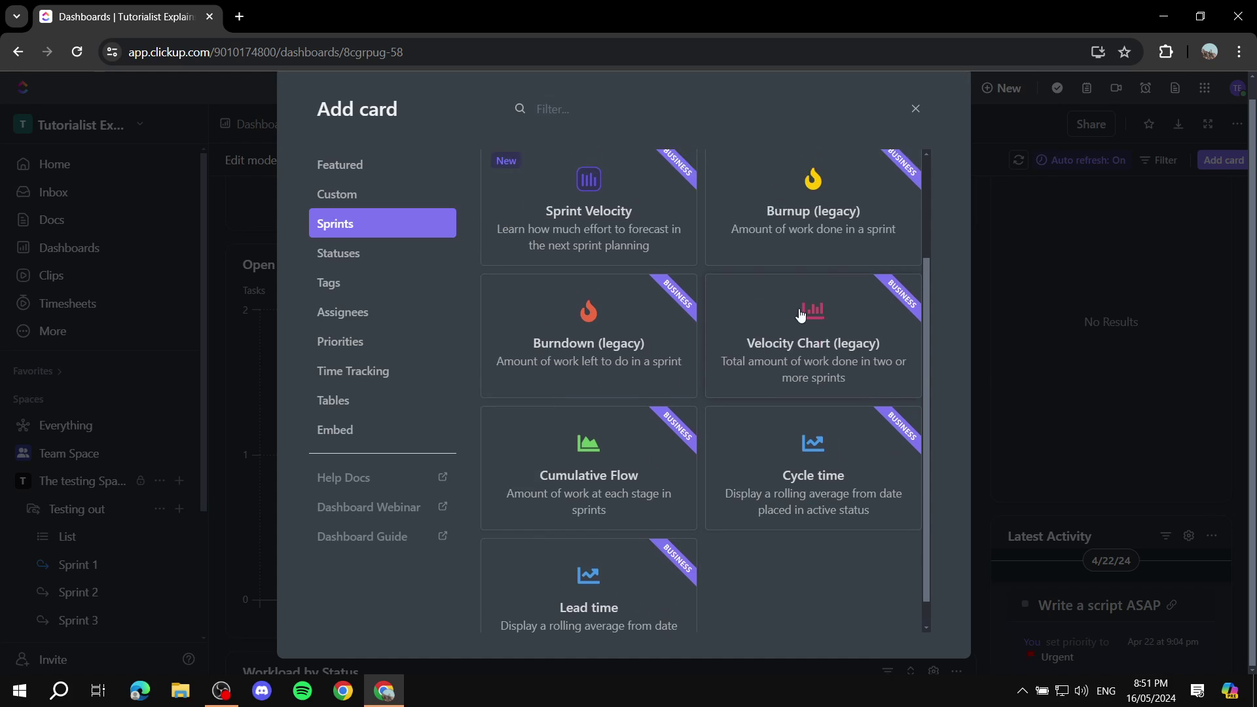
pyautogui.click(365, 251)
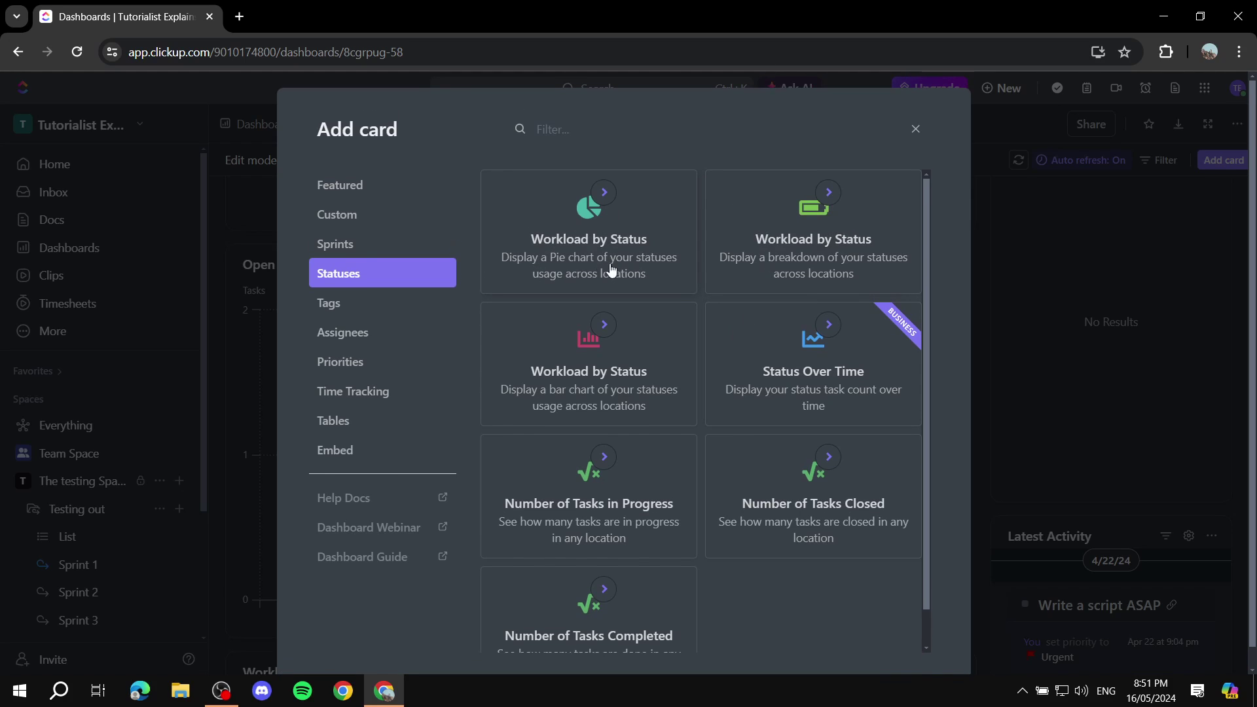
# Step: Add the Workload by Status pie card, keeping its default name
pyautogui.click(605, 227)
pyautogui.scroll(-2, 700, 299)
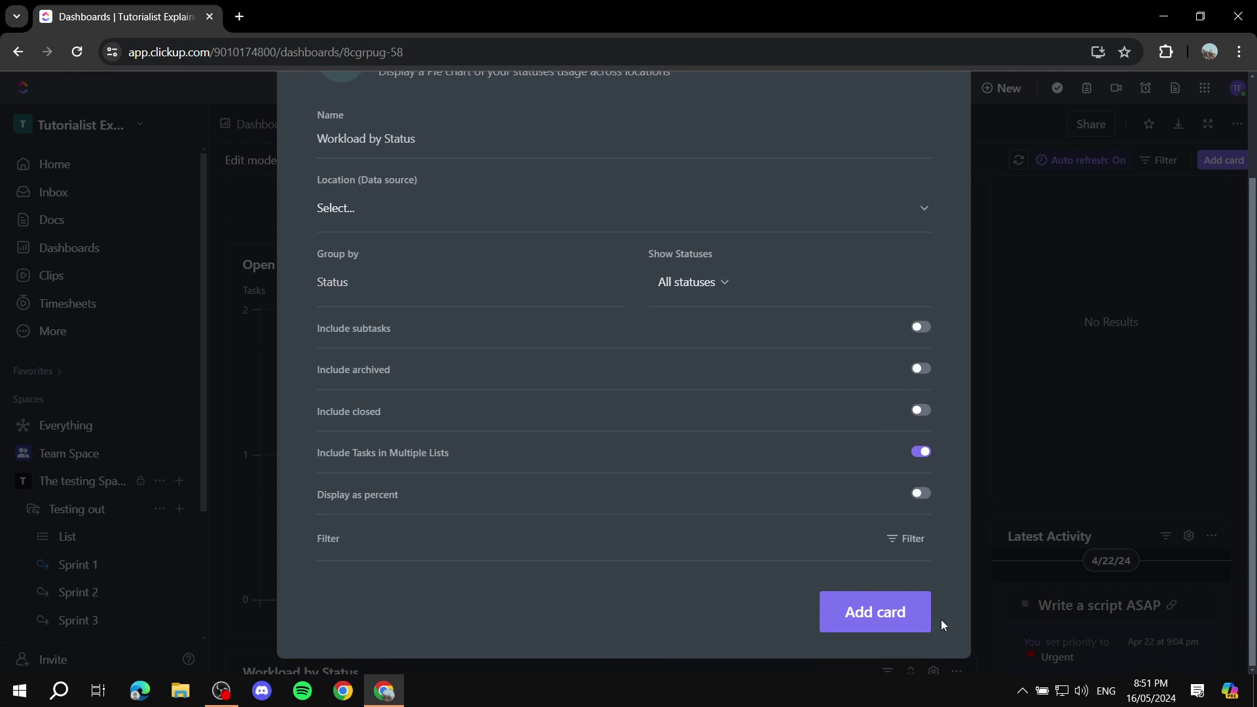
pyautogui.scroll(2, 596, 319)
pyautogui.scroll(-2, 918, 312)
pyautogui.tripleClick(411, 138)
pyautogui.click(278, 247)
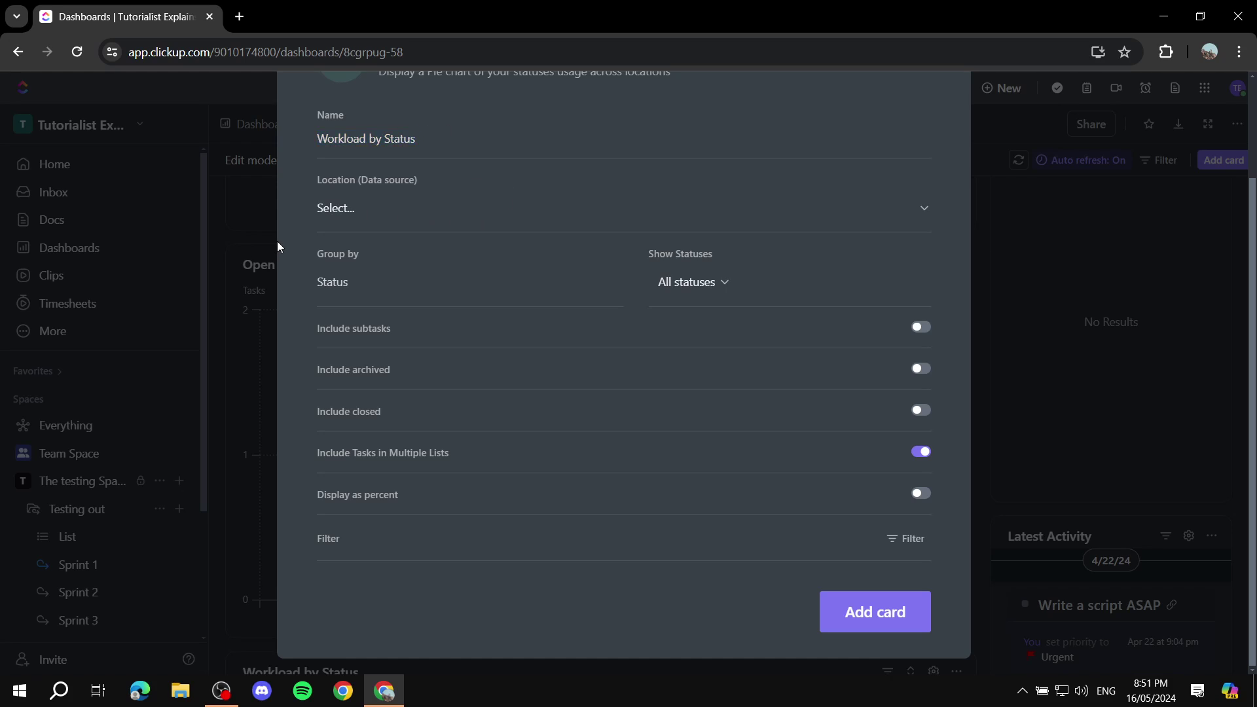
pyautogui.click(881, 615)
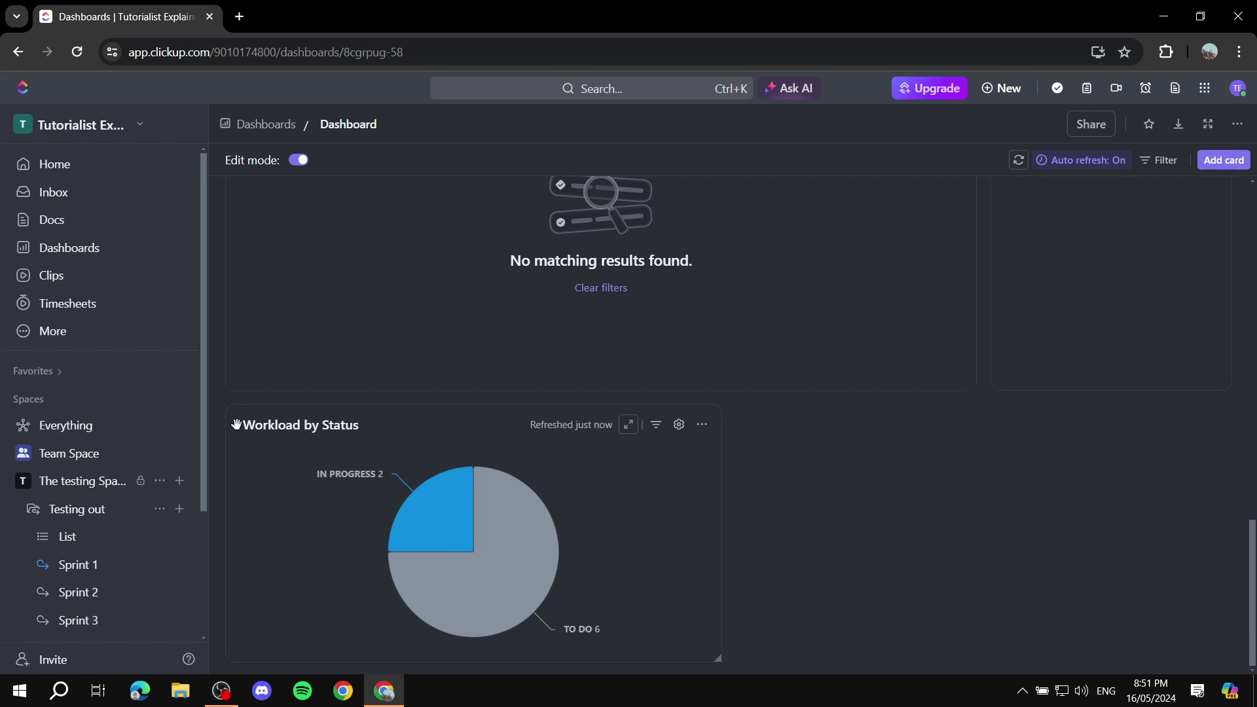
# Step: Drag the Workload by Status pie card next to the Open Tasks by Assignee chart
pyautogui.moveTo(236, 424); pyautogui.dragTo(631, 221)
pyautogui.scroll(3, 934, 300)
pyautogui.scroll(-3, 935, 300)
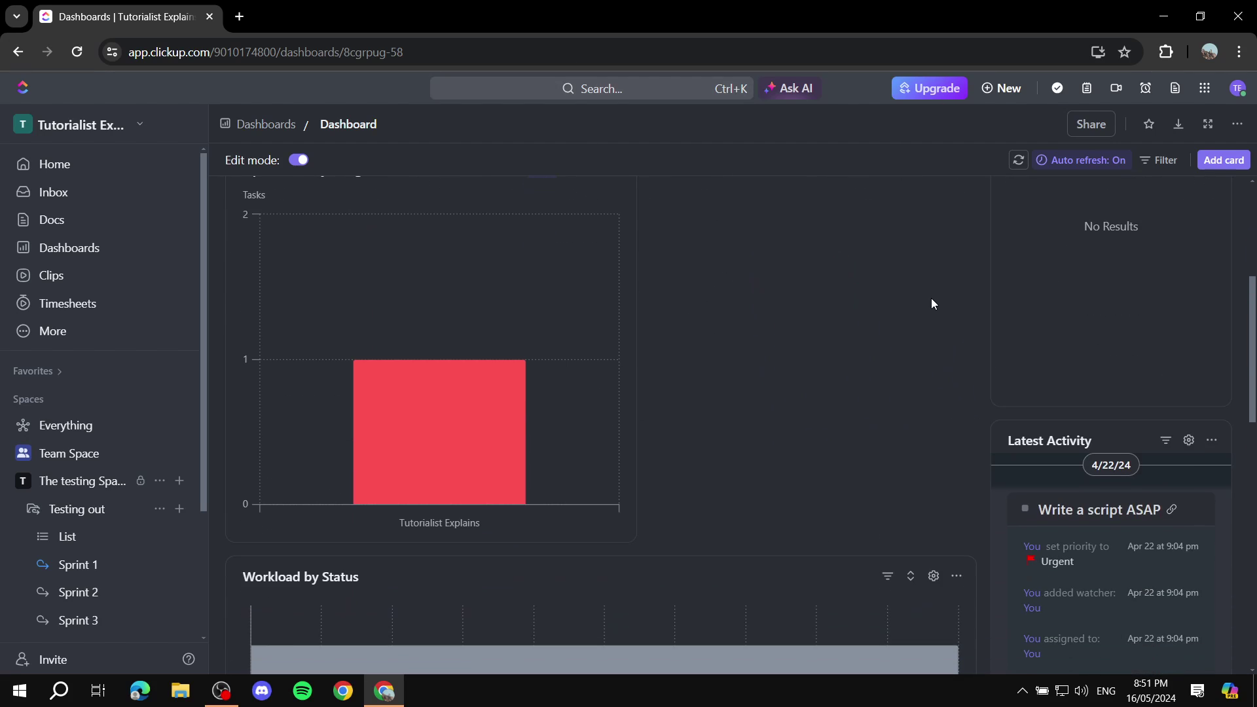
pyautogui.scroll(-5, 834, 371)
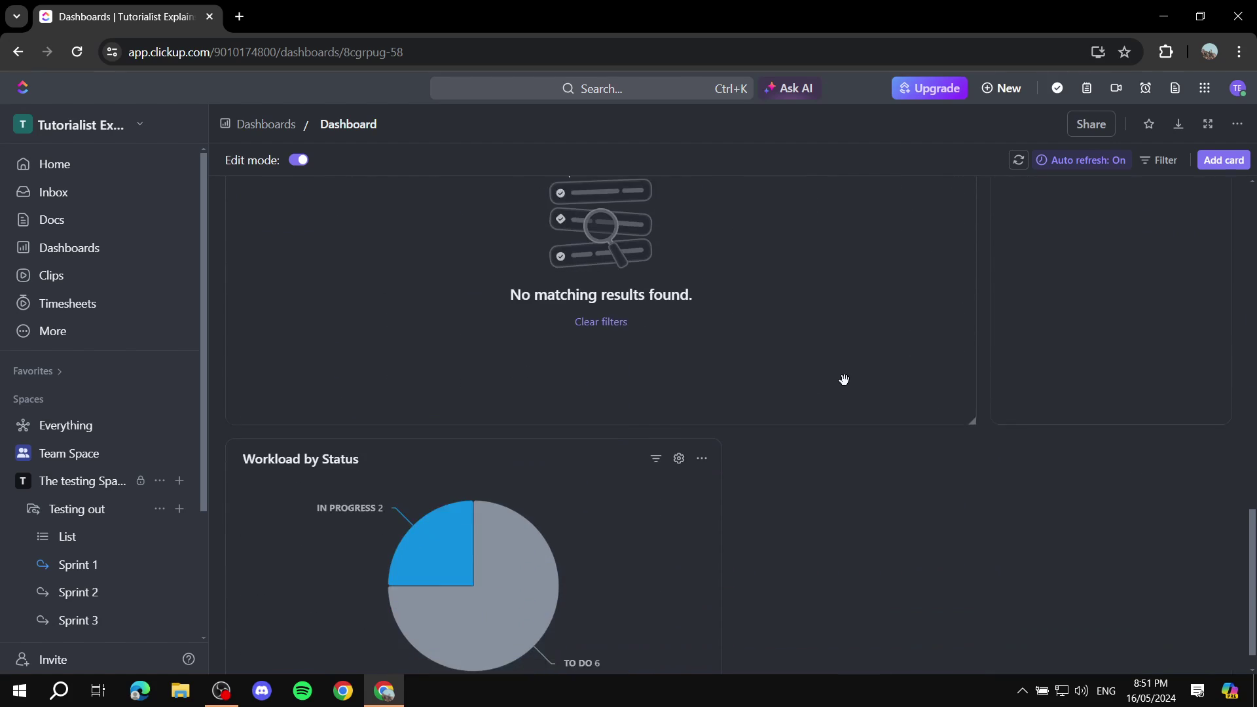
pyautogui.scroll(5, 836, 371)
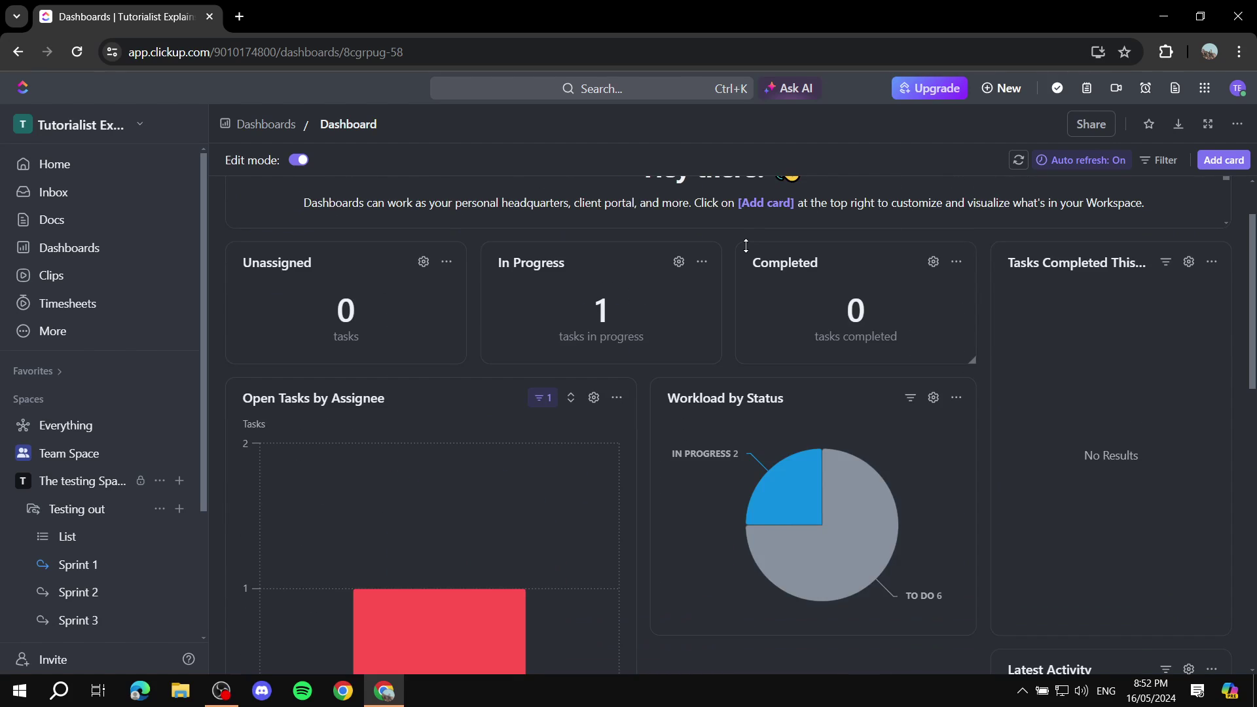
pyautogui.scroll(-5, 831, 409)
# Step: Stretch the Workload by Status card taller and close its expanded view
pyautogui.moveTo(840, 390); pyautogui.dragTo(813, 522)
pyautogui.scroll(1, 825, 434)
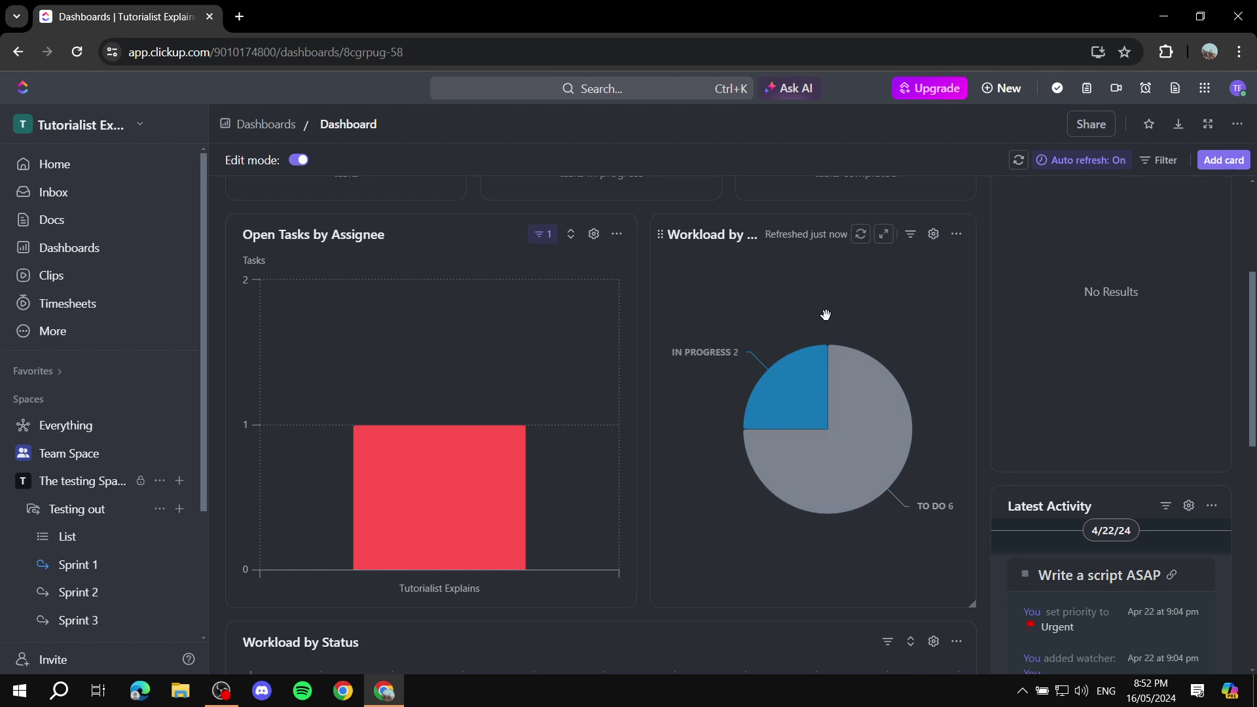
pyautogui.scroll(-5, 763, 461)
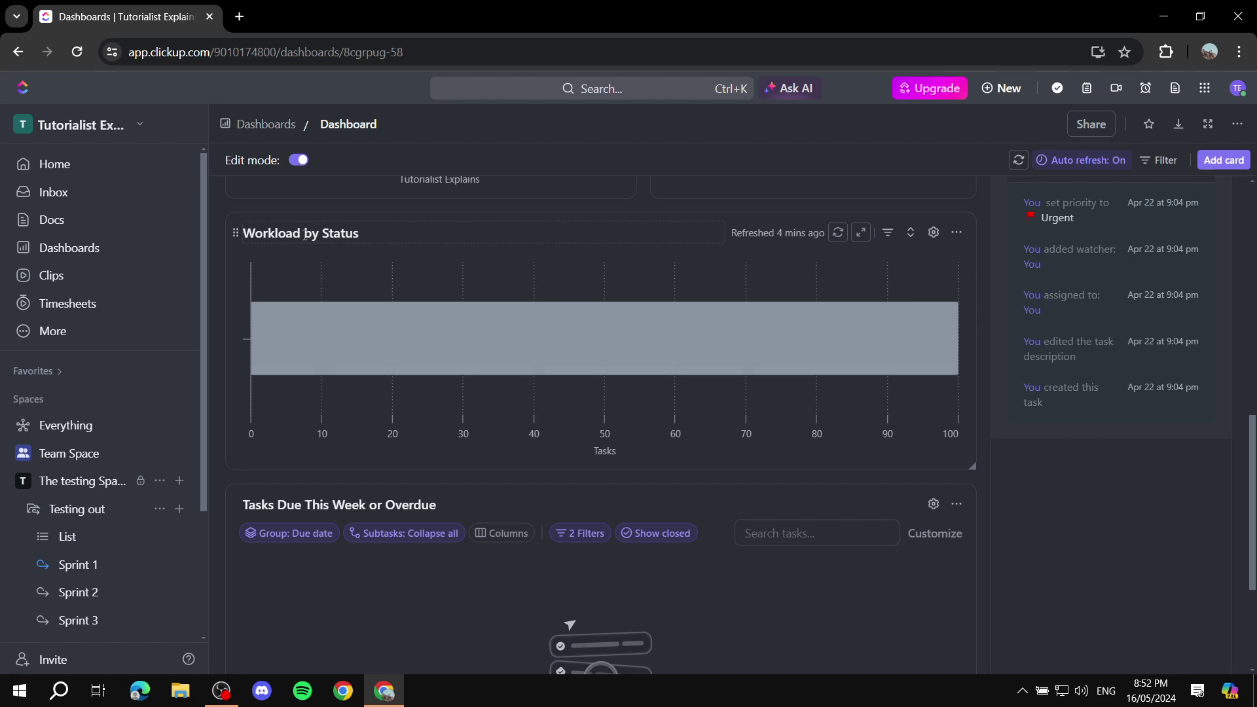
pyautogui.scroll(3, 642, 250)
pyautogui.scroll(3, 814, 309)
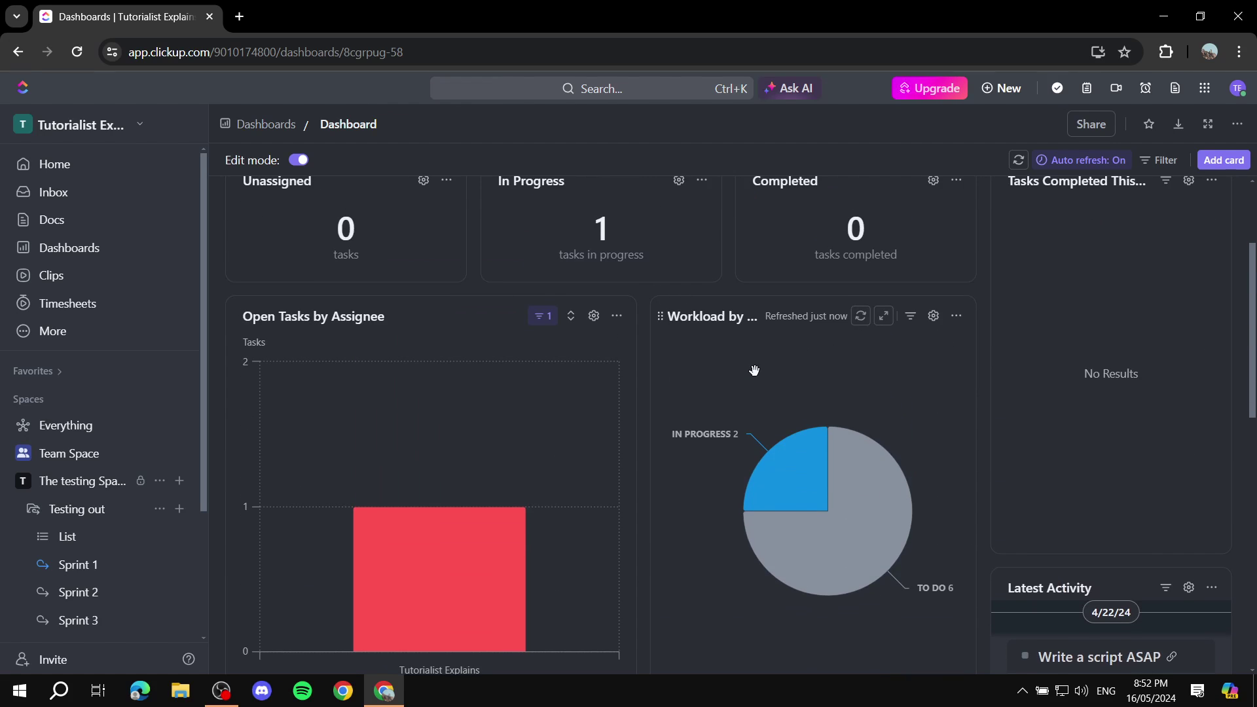
pyautogui.scroll(-4, 716, 445)
pyautogui.scroll(3, 720, 476)
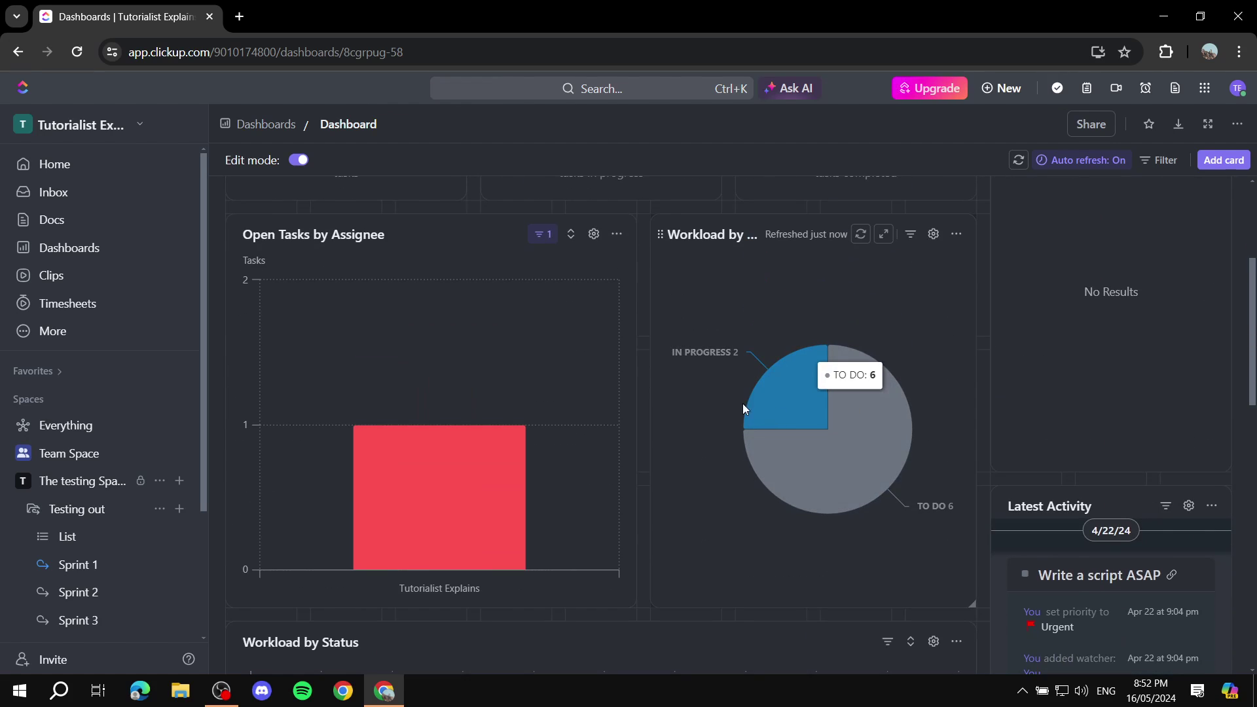
pyautogui.moveTo(192, 265)
pyautogui.click(1222, 141)
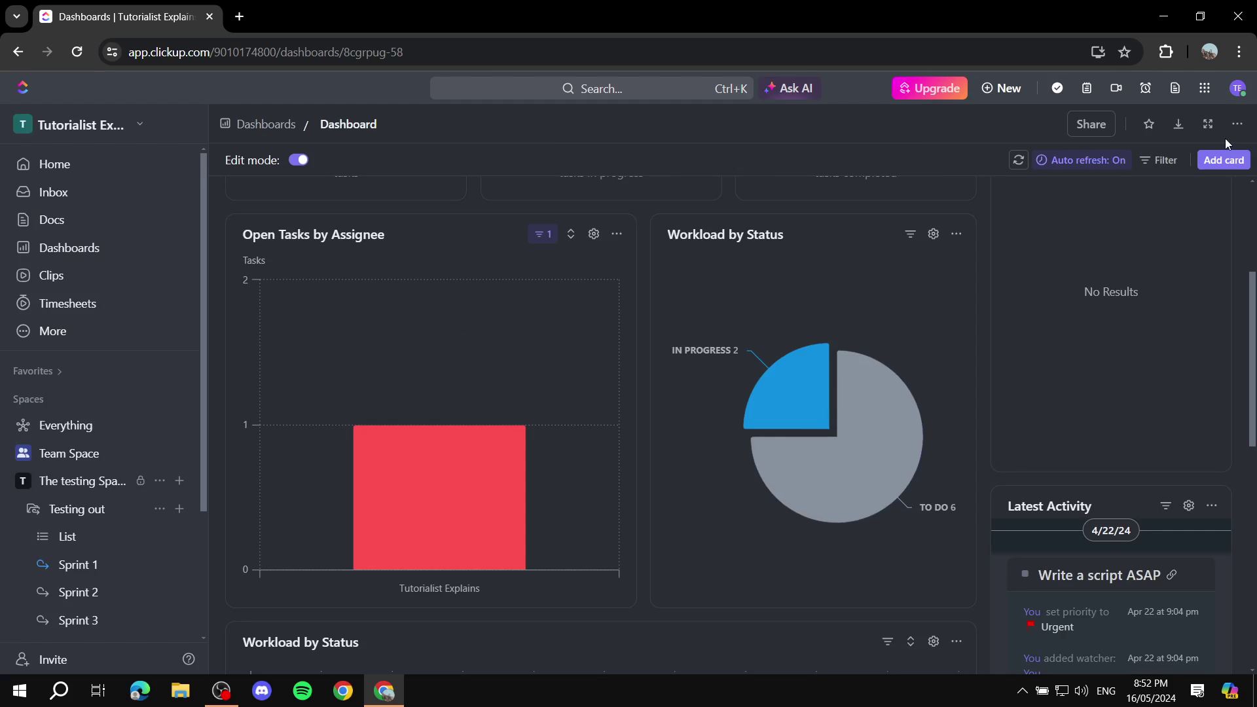
pyautogui.scroll(-10, 737, 460)
pyautogui.scroll(5, 680, 497)
pyautogui.scroll(3, 753, 459)
pyautogui.scroll(-7, 825, 418)
pyautogui.scroll(6, 687, 366)
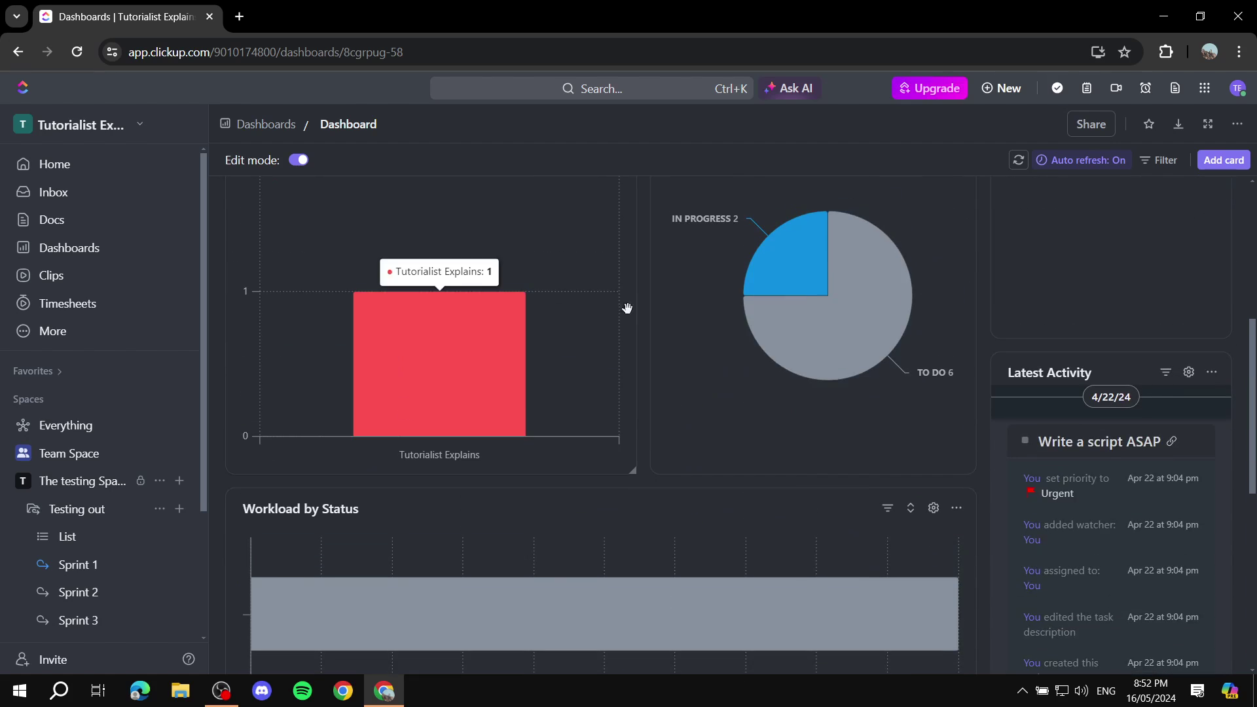
pyautogui.scroll(5, 644, 316)
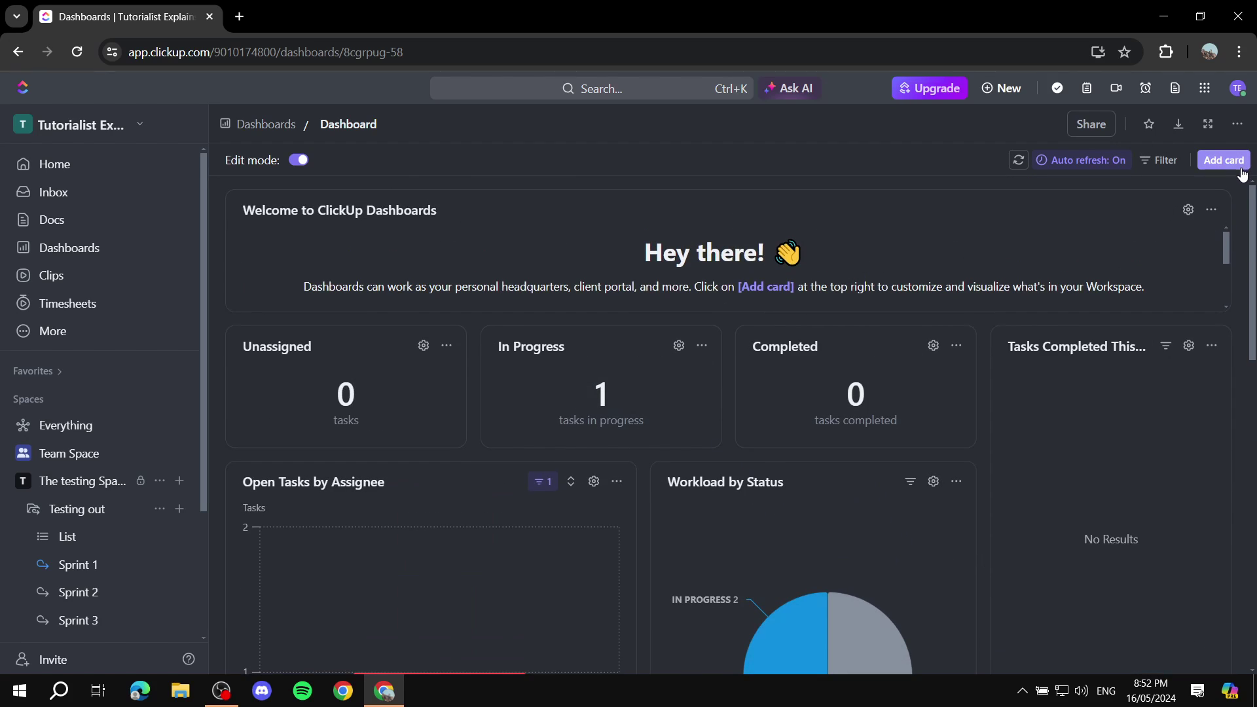
pyautogui.scroll(-10, 1231, 177)
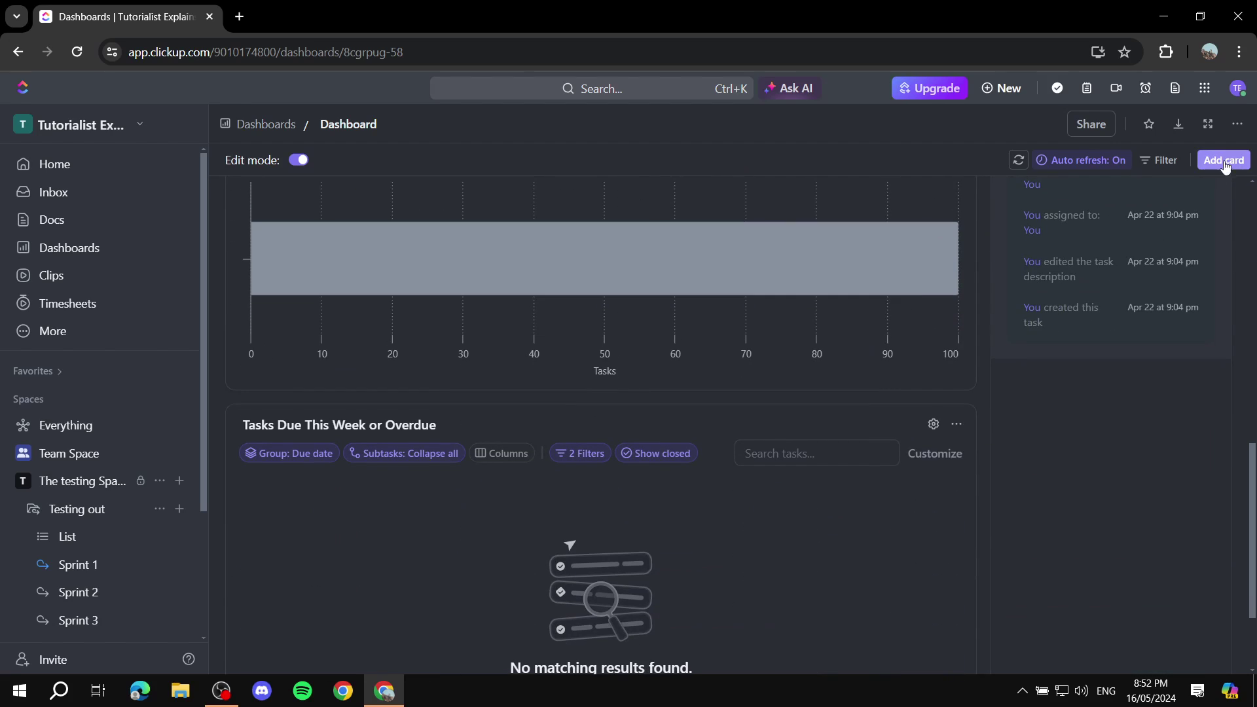
# Step: Browse the card catalog's Time tracking and Table options, then the Priorities category
pyautogui.click(1226, 161)
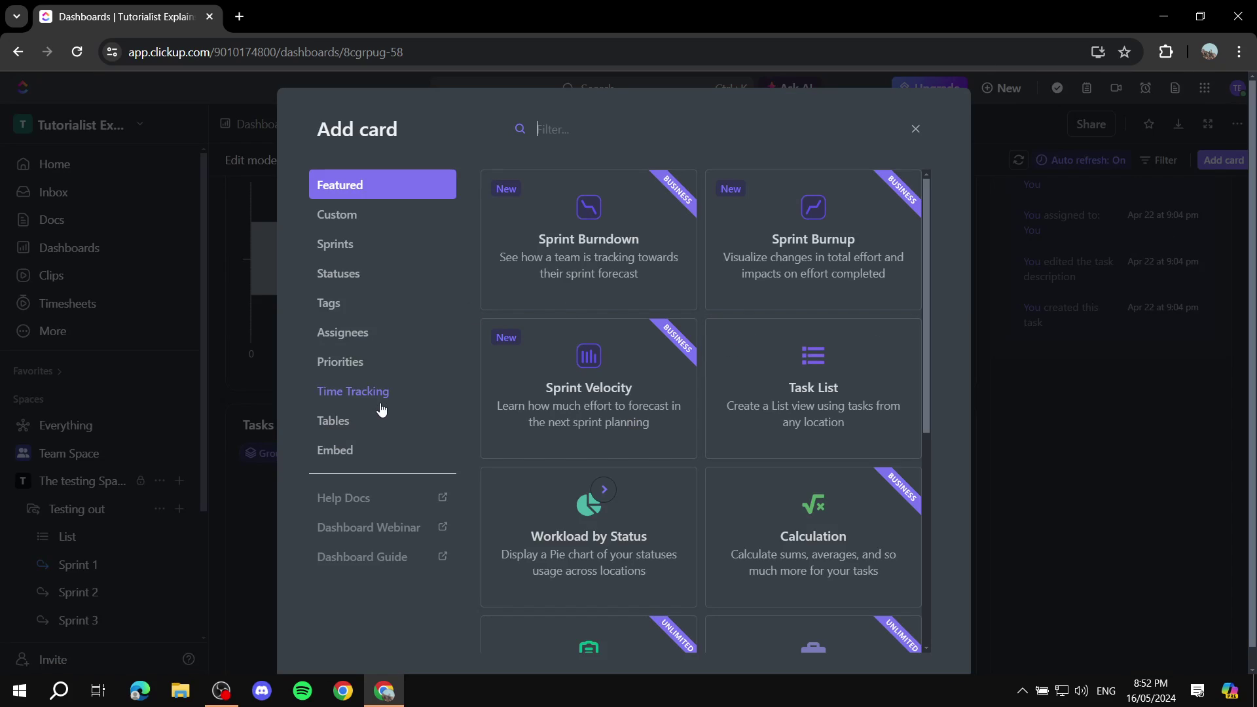
pyautogui.click(314, 396)
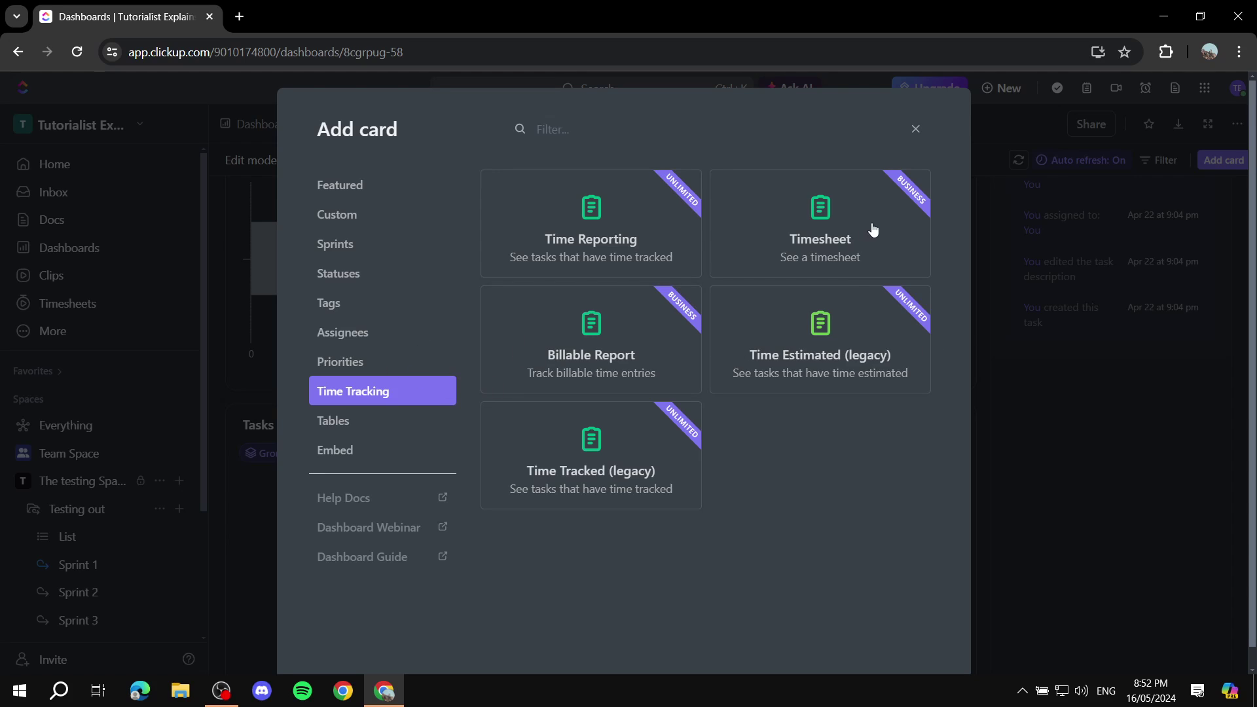
pyautogui.click(359, 424)
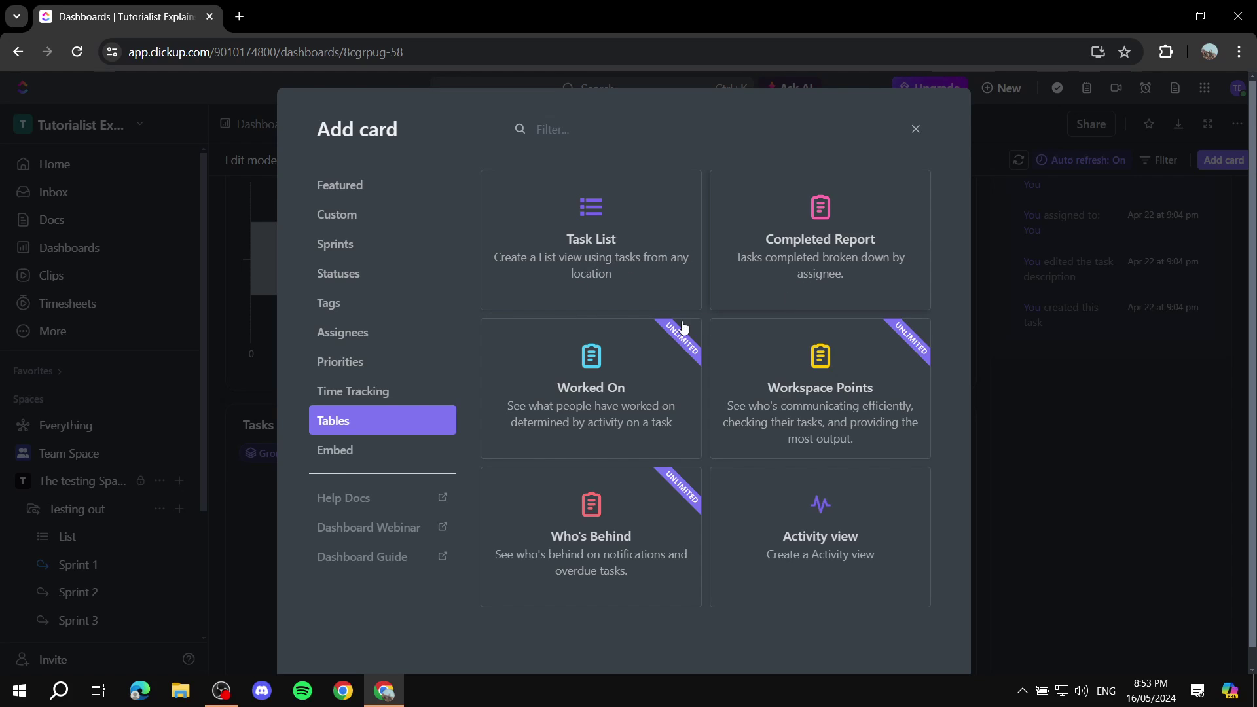
pyautogui.click(357, 365)
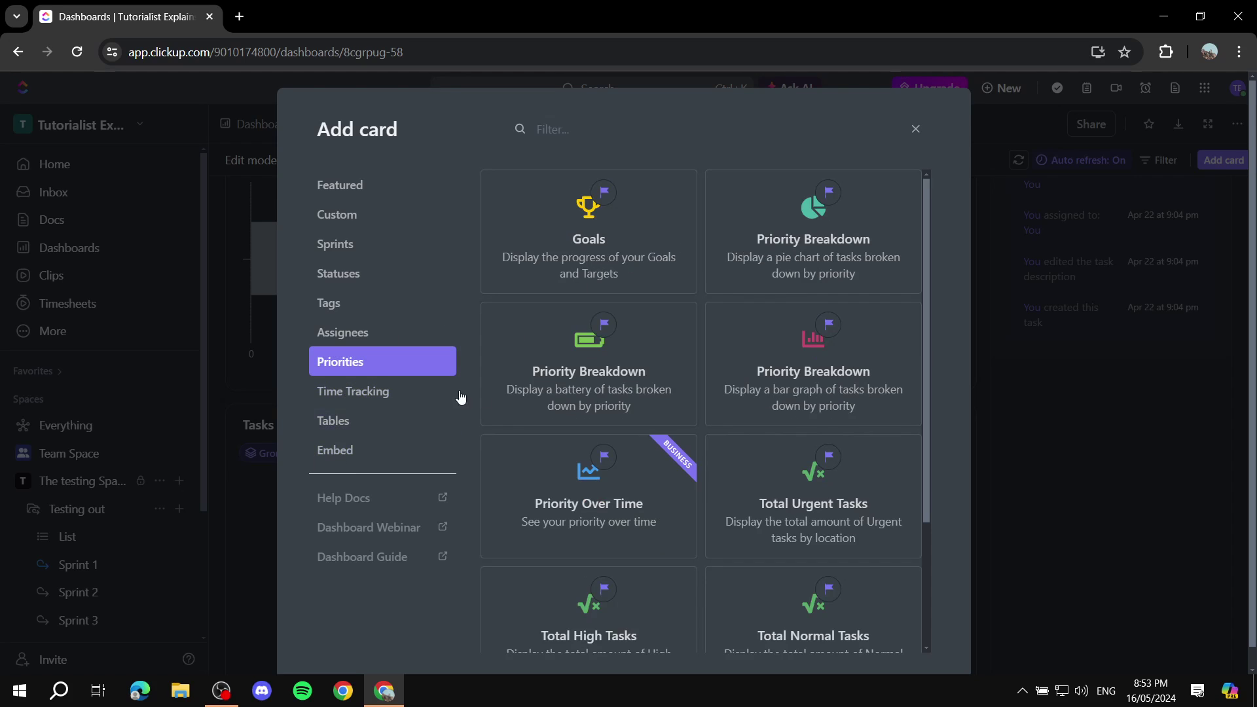
pyautogui.scroll(-3, 726, 288)
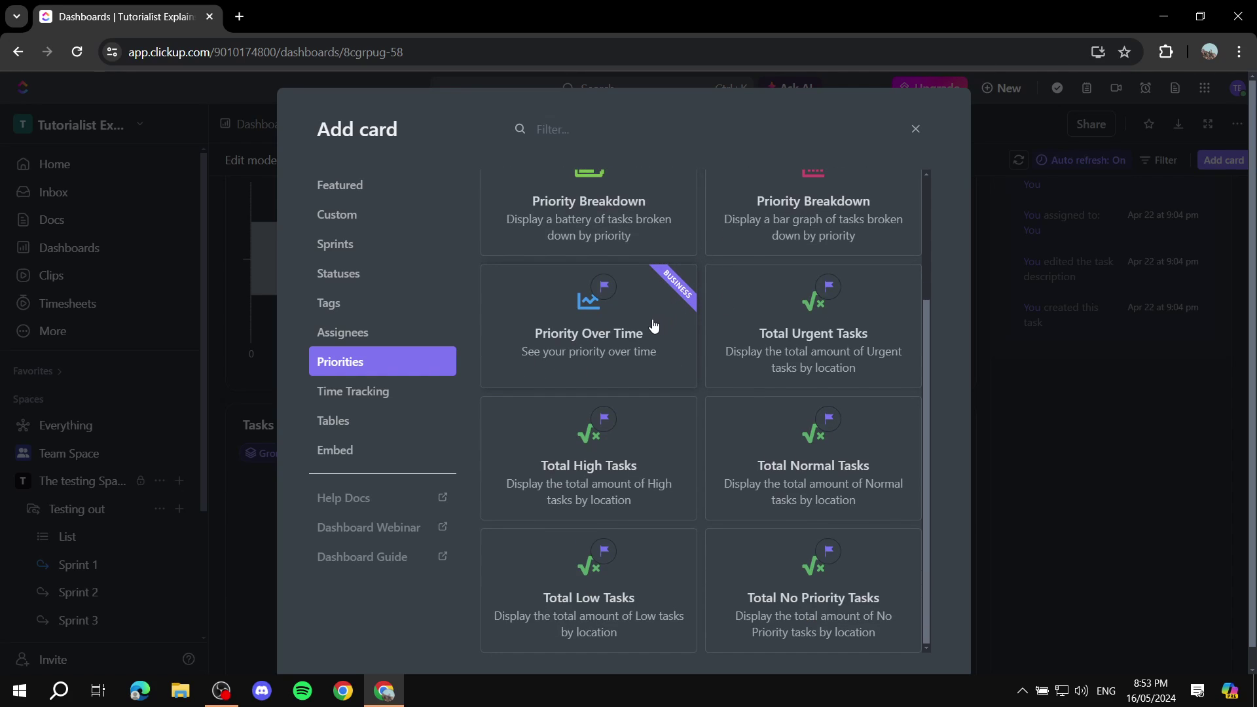
pyautogui.scroll(3, 654, 325)
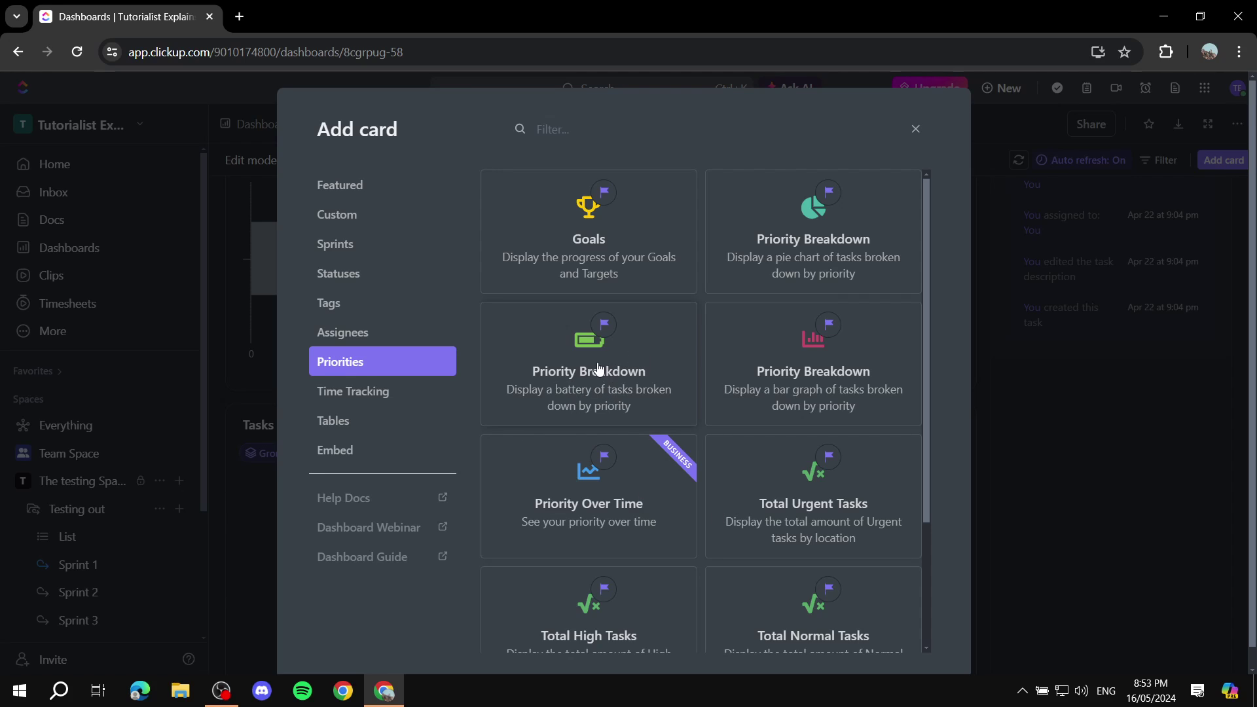
pyautogui.moveTo(595, 362)
pyautogui.mouseDown()
pyautogui.moveTo(847, 365)
pyautogui.moveTo(575, 365)
pyautogui.moveTo(666, 390)
pyautogui.moveTo(596, 352)
pyautogui.mouseUp()
# Step: Add the battery-style Priority Breakdown card to the dashboard
pyautogui.click(550, 347)
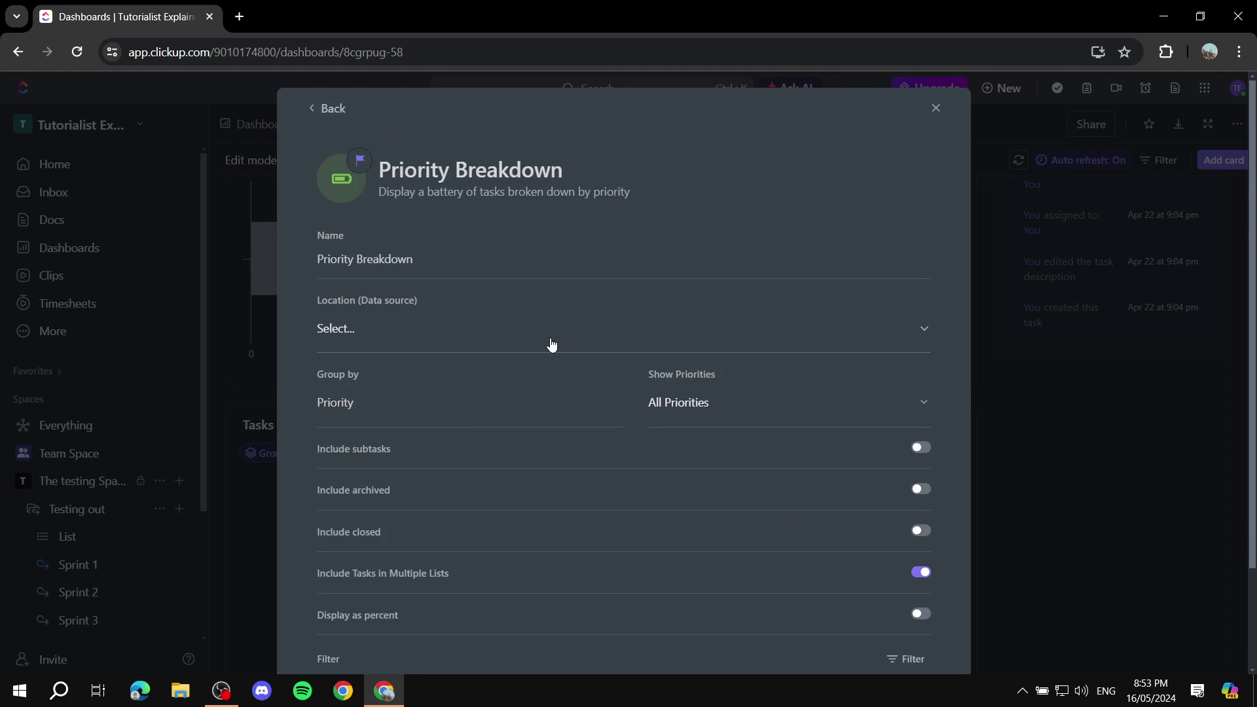
pyautogui.scroll(-2, 838, 326)
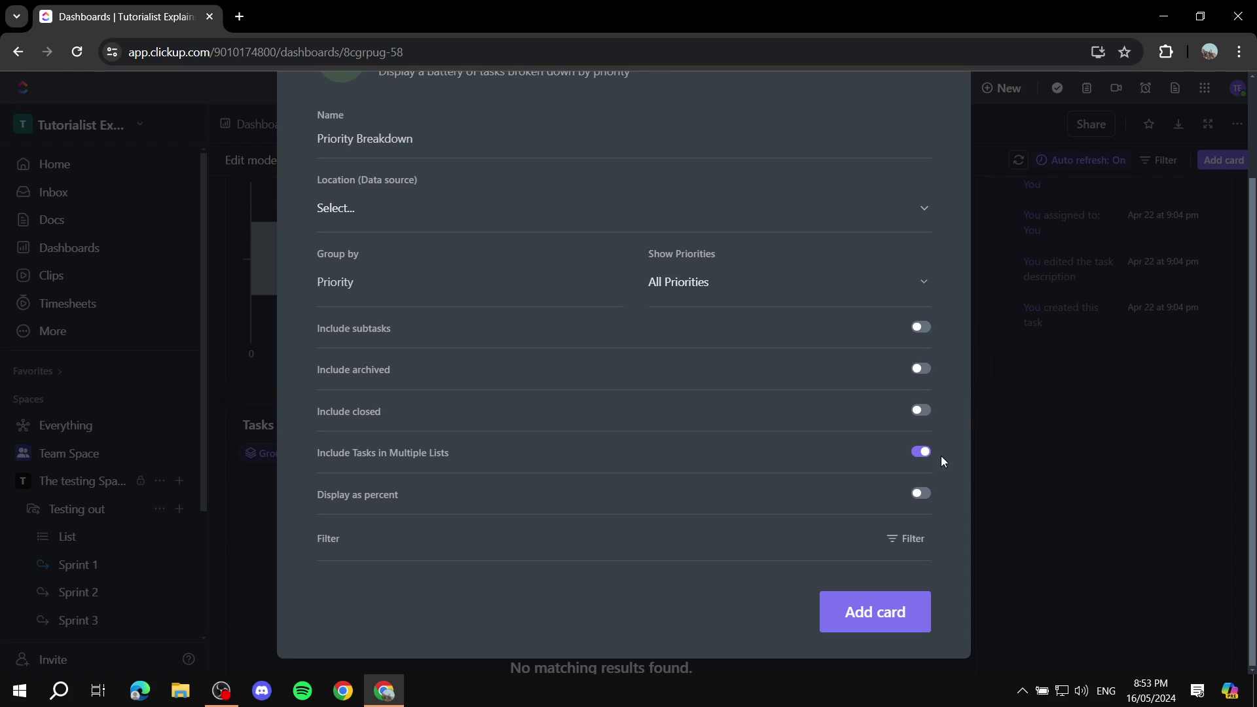
pyautogui.scroll(2, 897, 253)
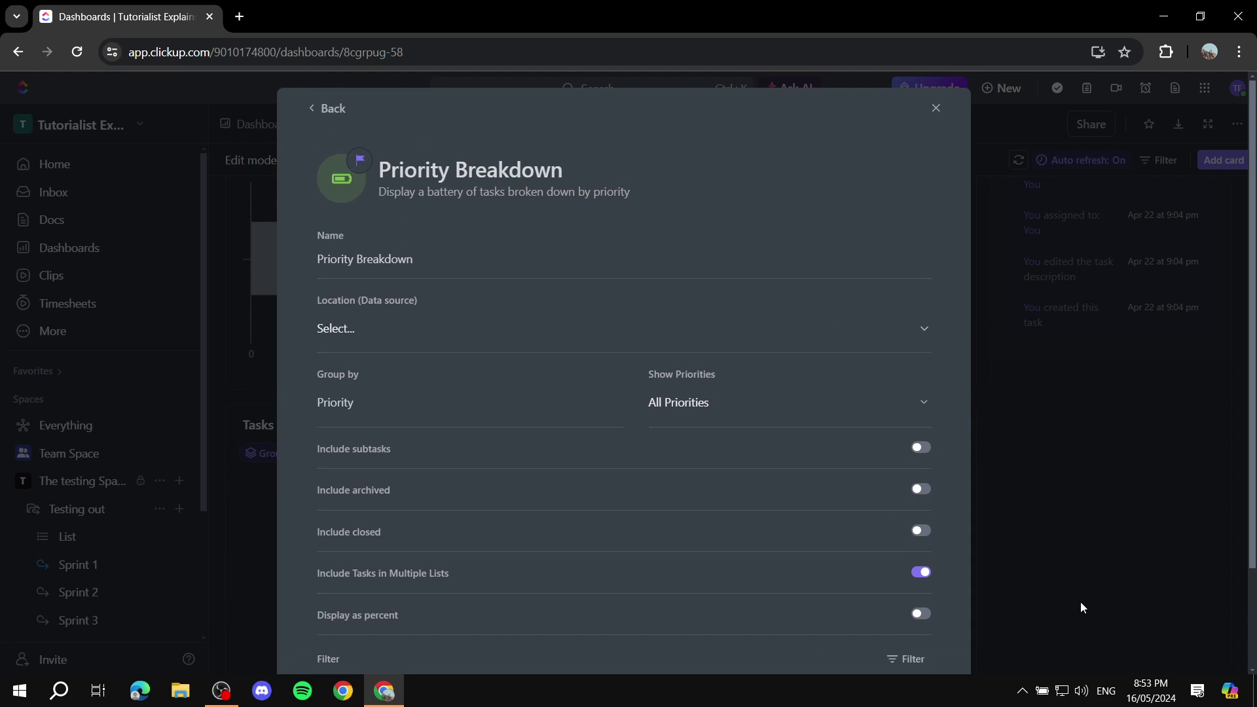
pyautogui.scroll(-2, 786, 406)
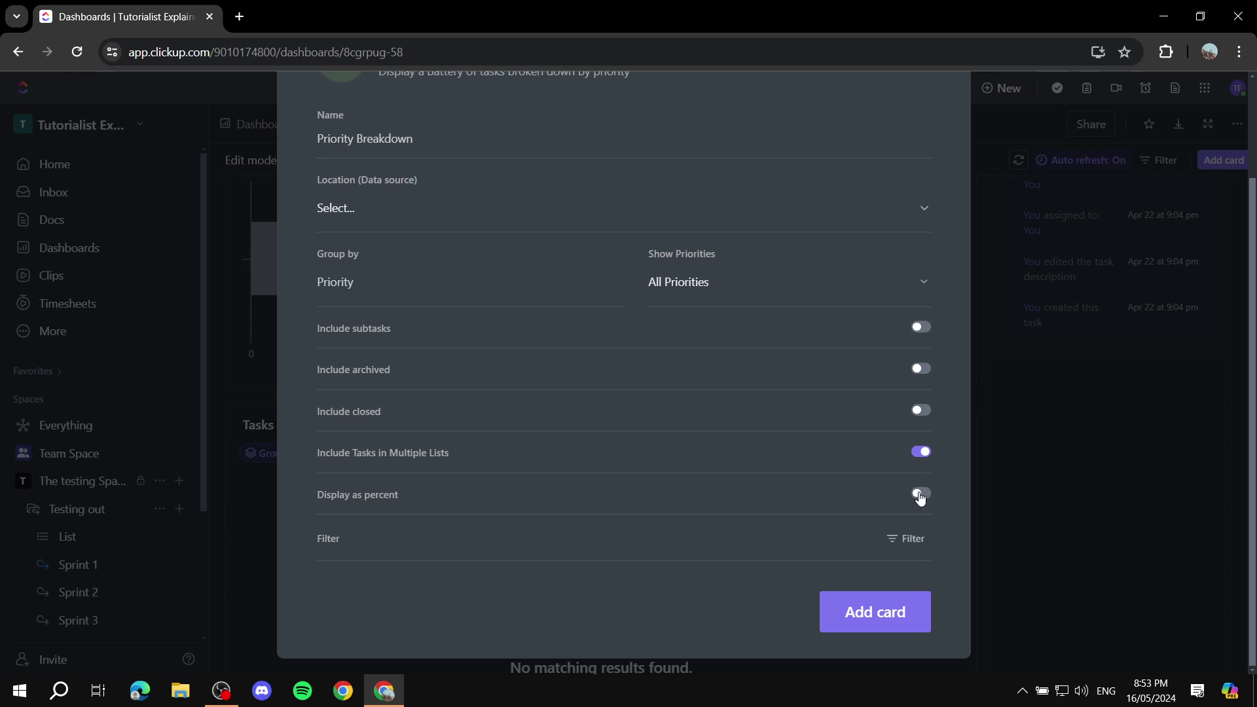
pyautogui.click(887, 628)
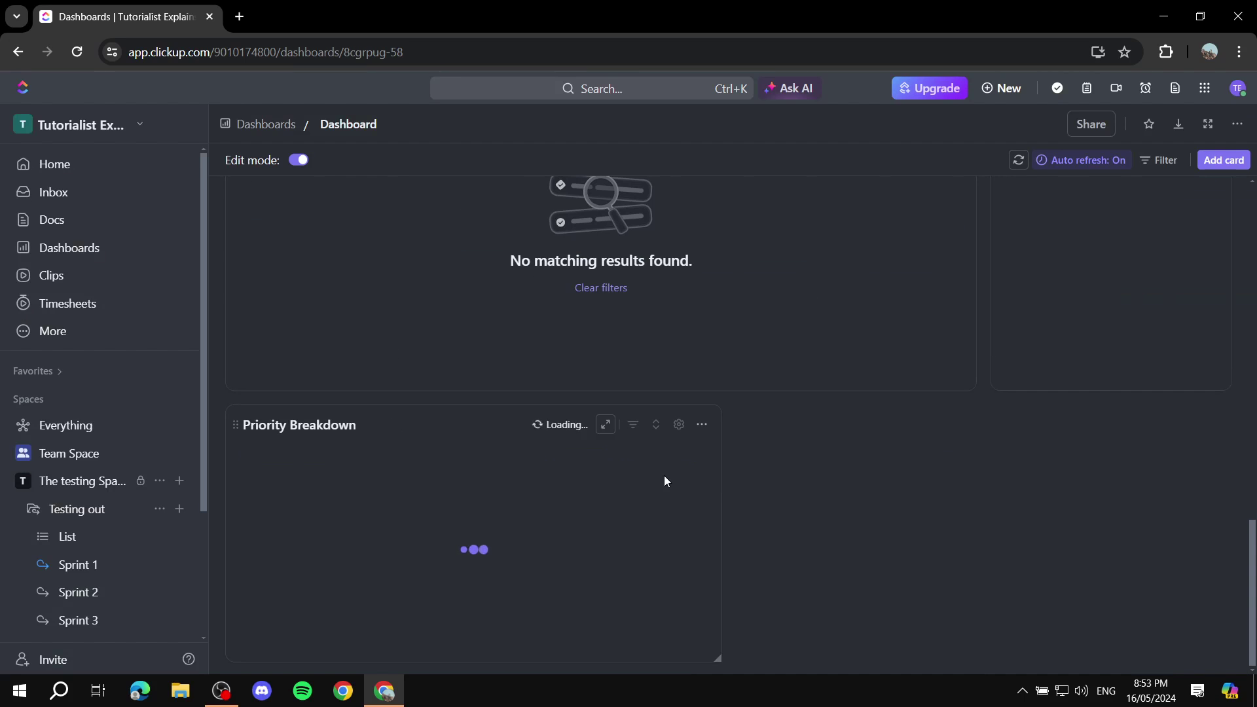
pyautogui.click(679, 424)
pyautogui.scroll(-2, 890, 356)
pyautogui.scroll(2, 890, 356)
pyautogui.click(916, 128)
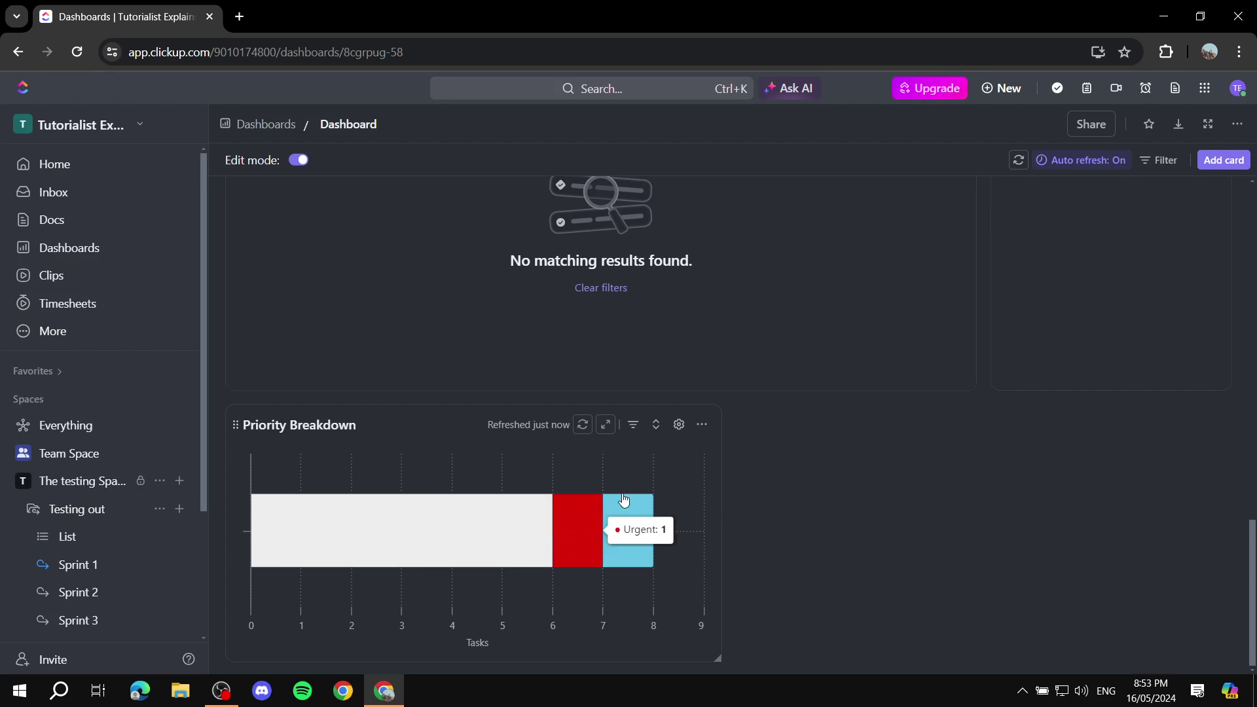
pyautogui.click(703, 425)
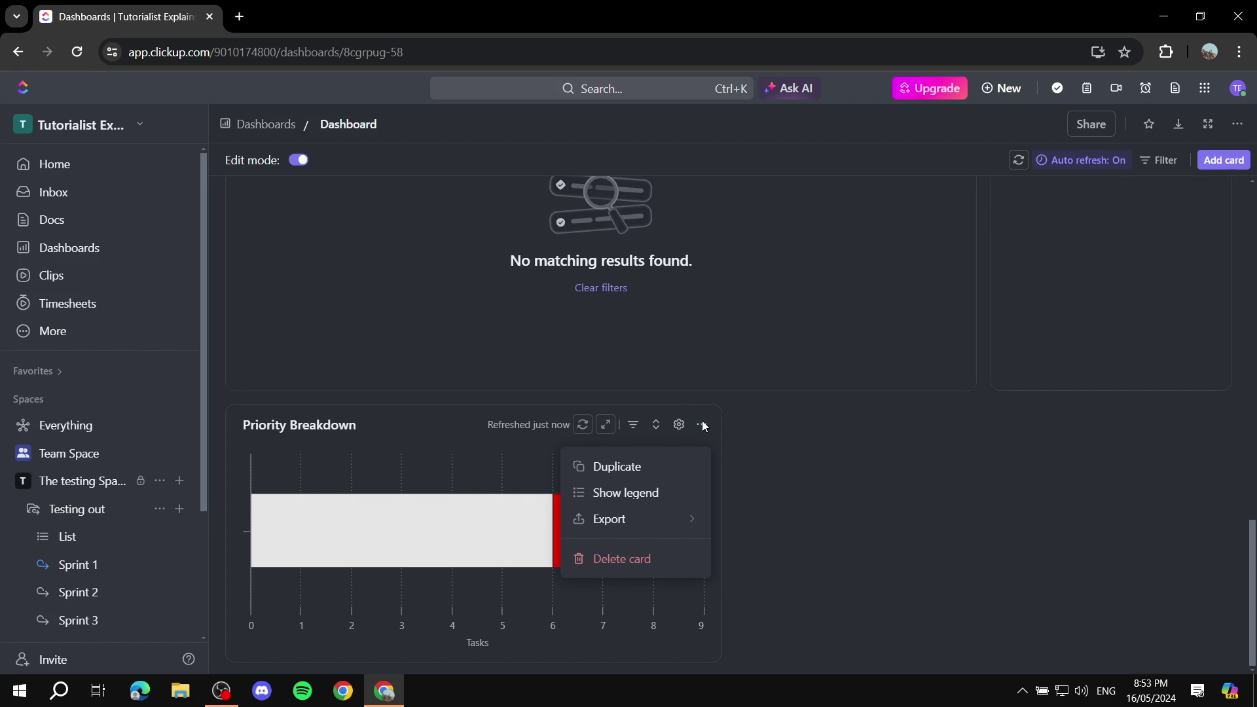
pyautogui.click(666, 525)
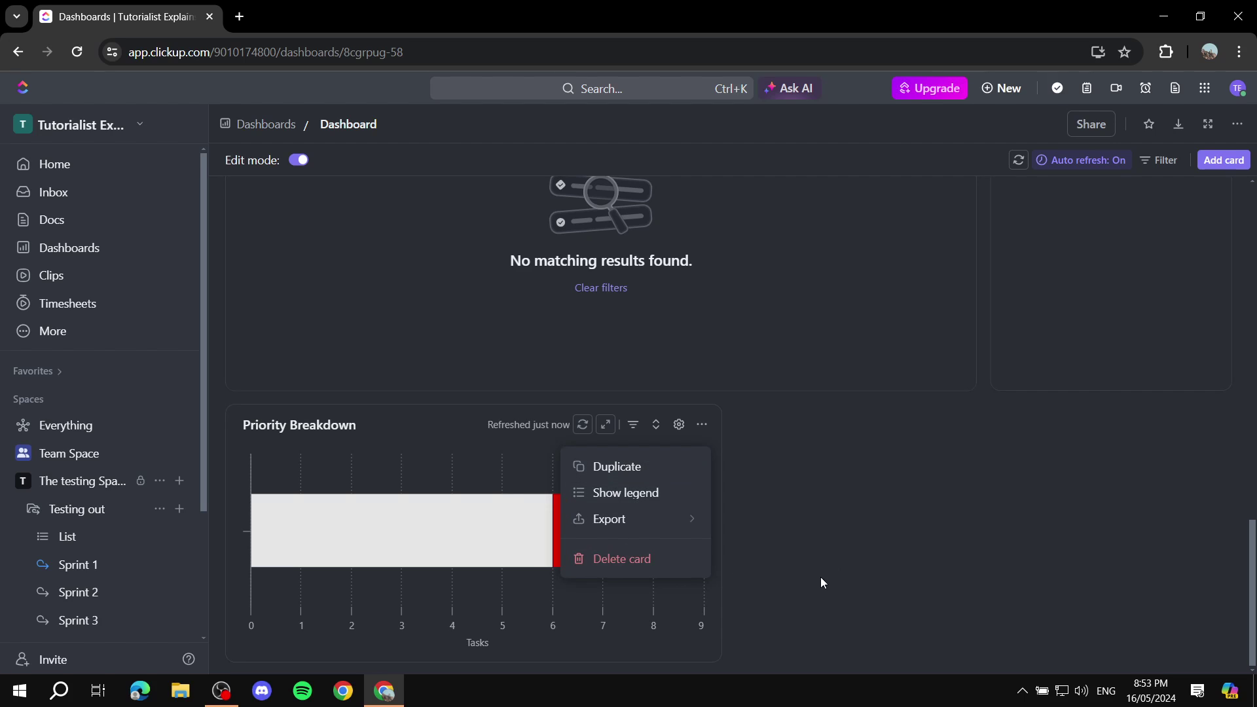
pyautogui.click(804, 576)
pyautogui.click(457, 536)
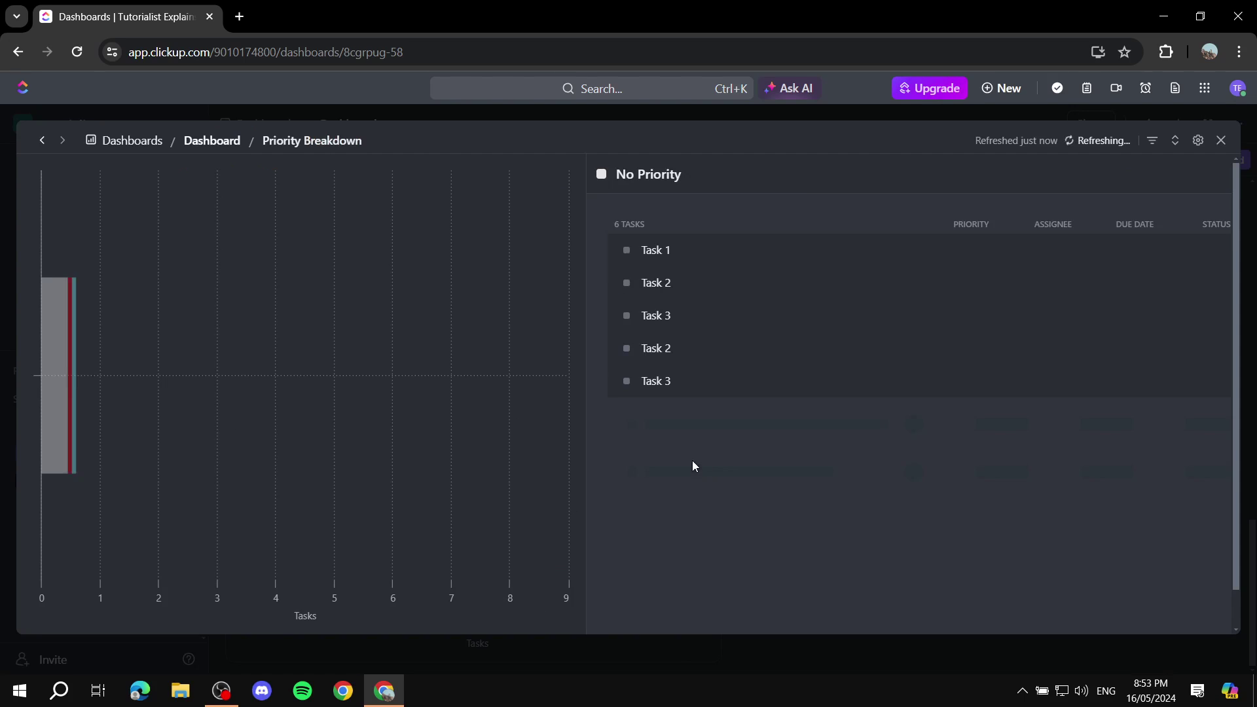
pyautogui.click(1222, 141)
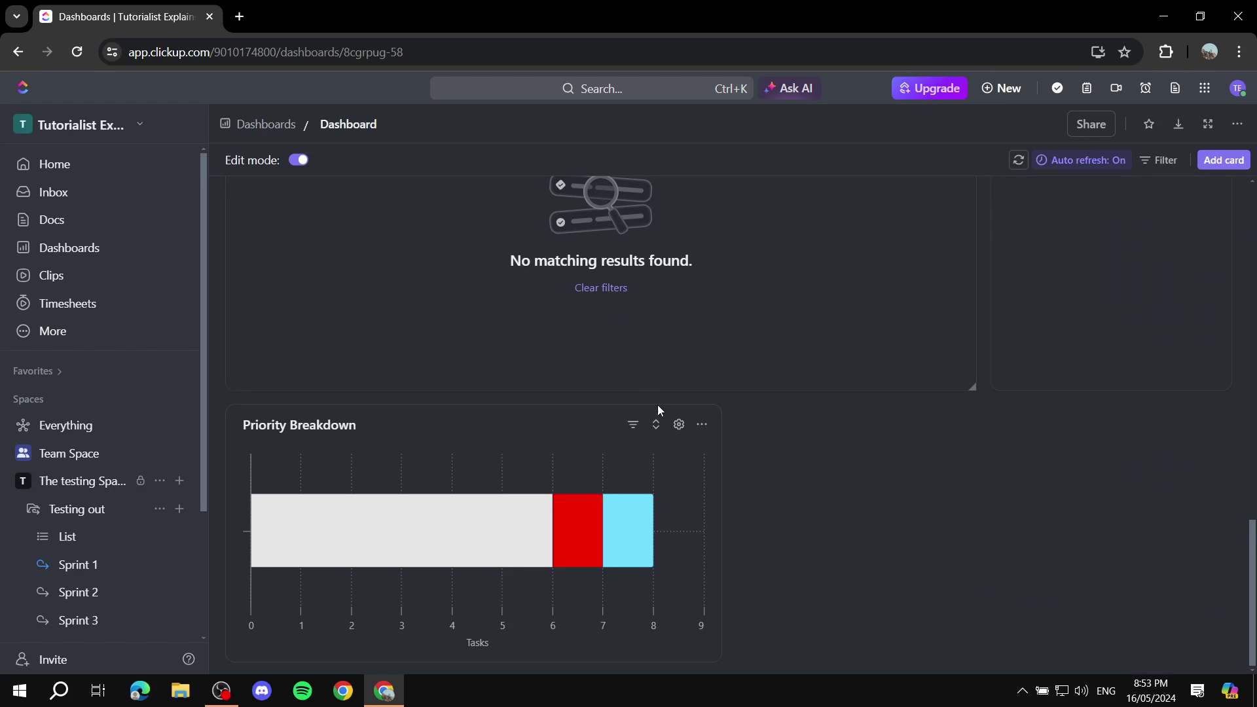
pyautogui.moveTo(236, 425); pyautogui.dragTo(236, 317)
# Step: Review the finished dashboard, then return to the Dashboards overview via the breadcrumb
pyautogui.scroll(6, 679, 303)
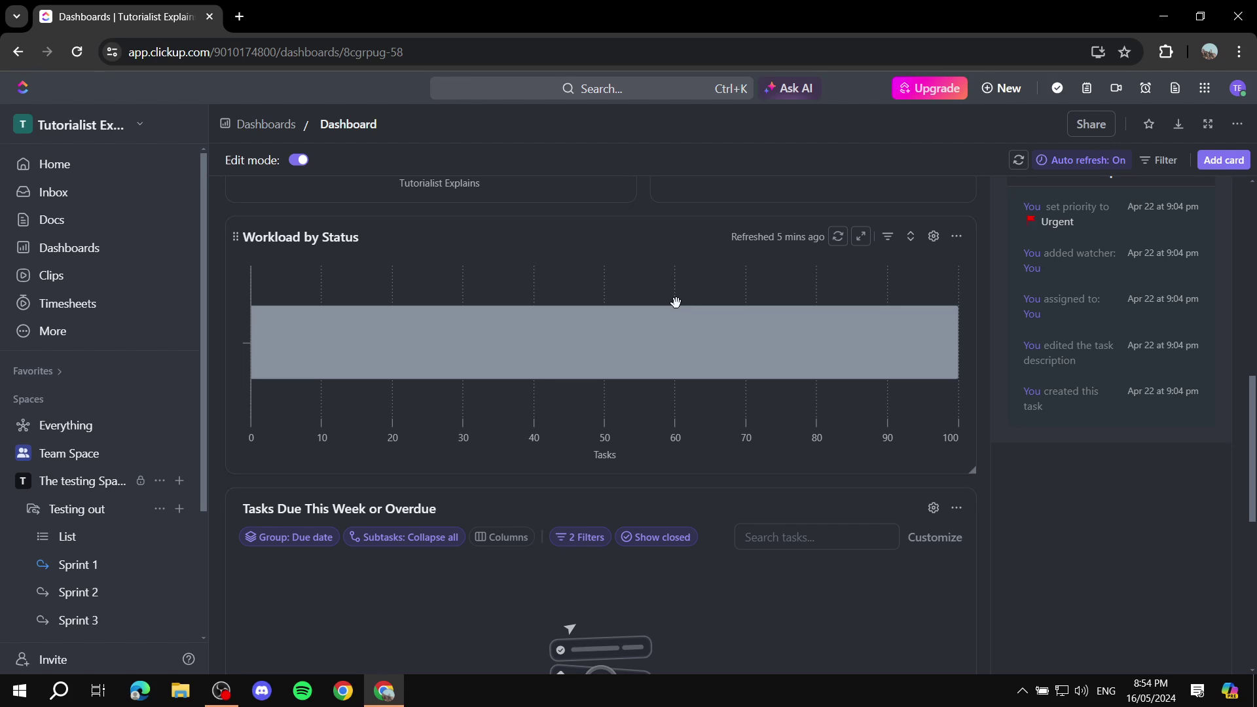
pyautogui.scroll(10, 685, 357)
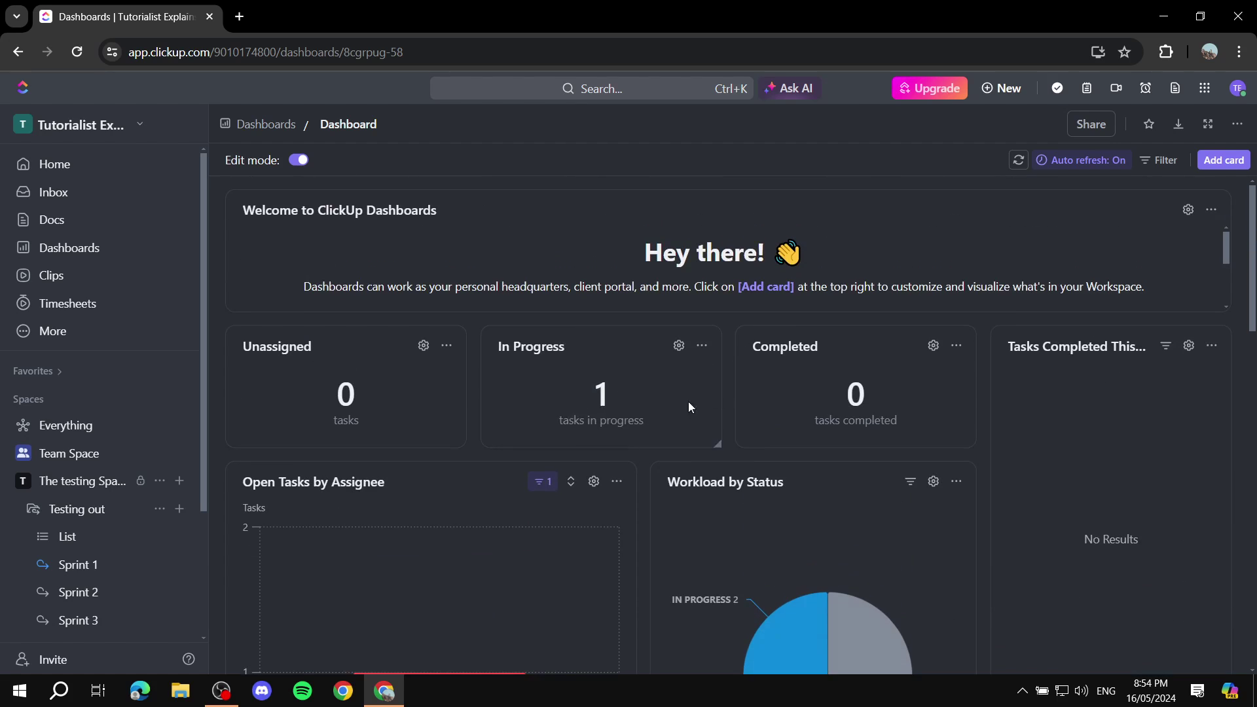
pyautogui.scroll(-6, 819, 421)
pyautogui.scroll(4, 851, 398)
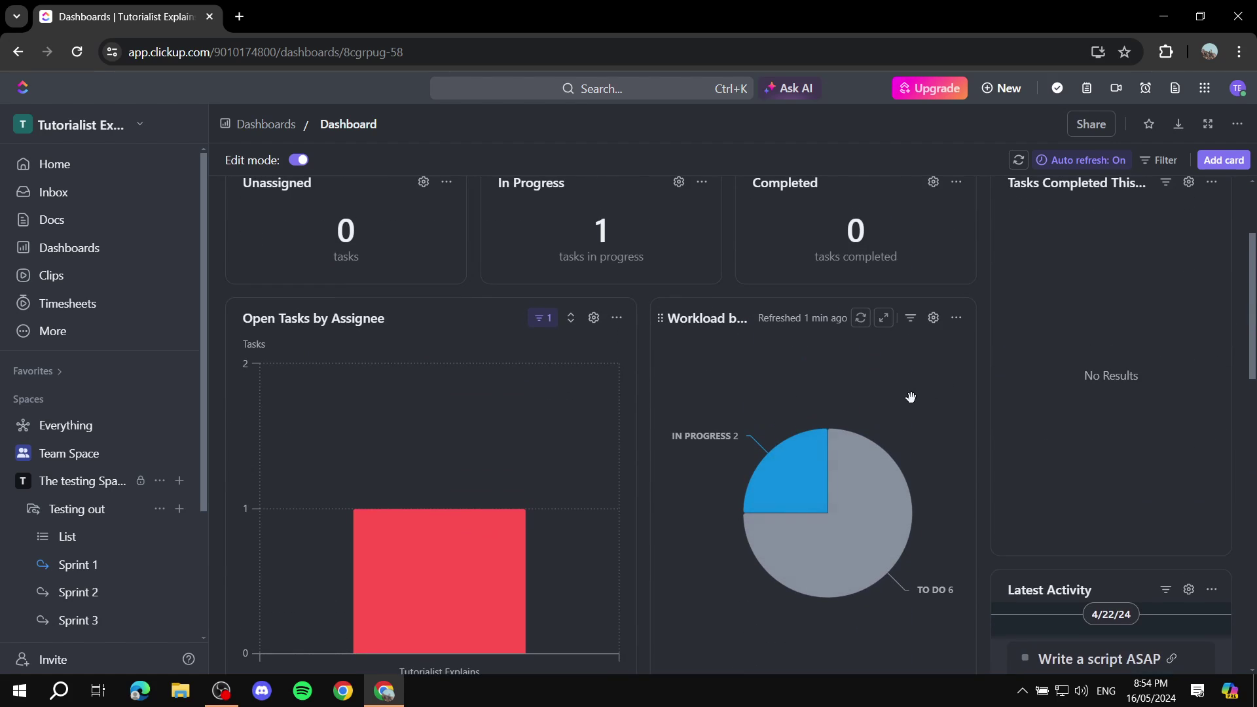
pyautogui.scroll(-10, 896, 411)
pyautogui.scroll(7, 779, 373)
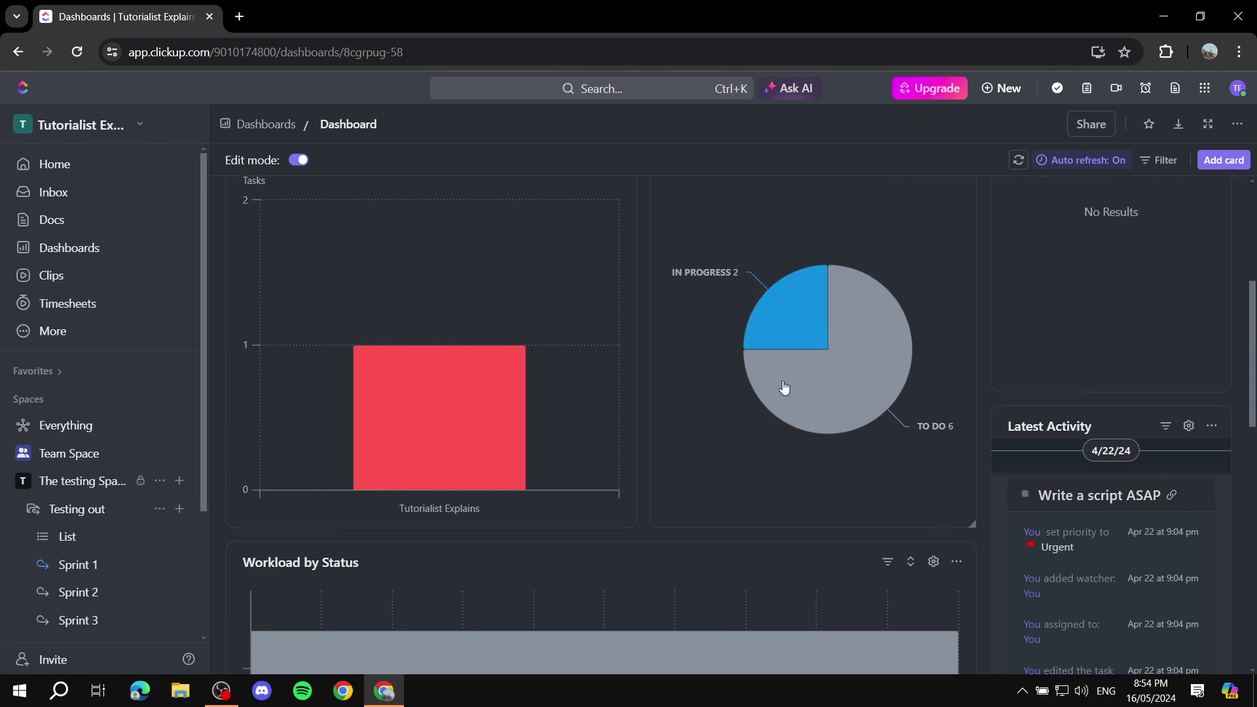
pyautogui.scroll(4, 800, 223)
pyautogui.scroll(-5, 511, 246)
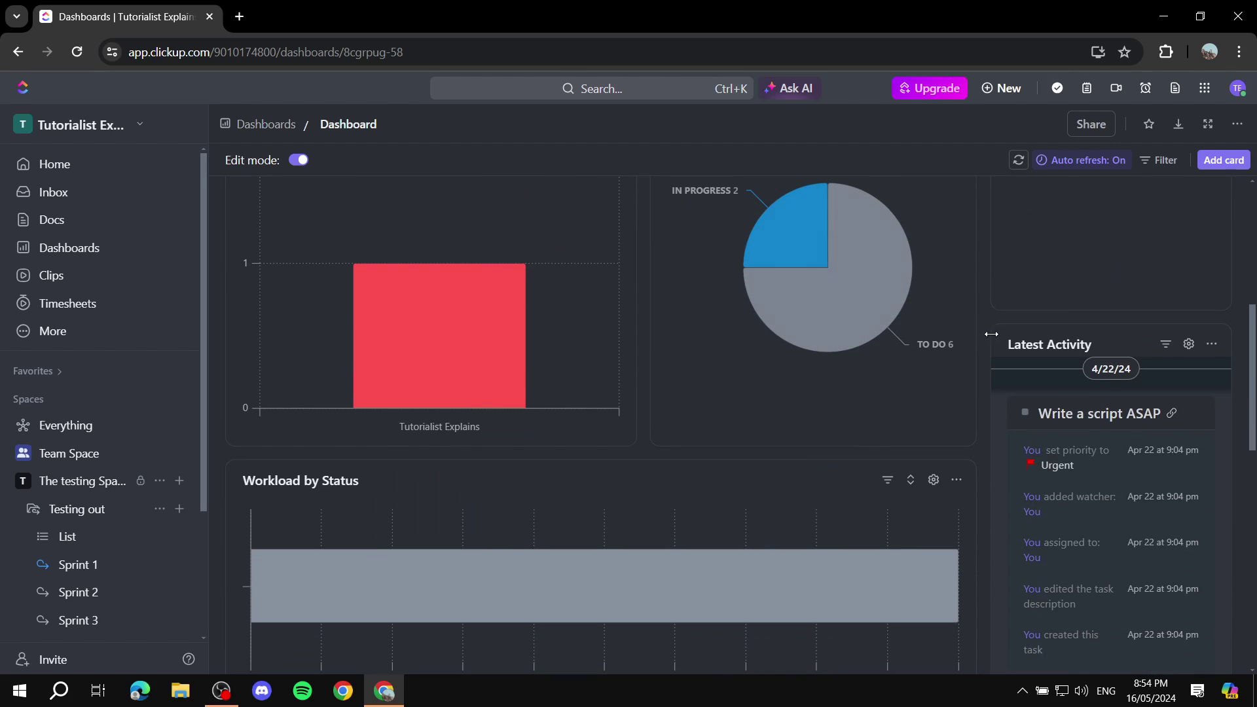
pyautogui.click(265, 125)
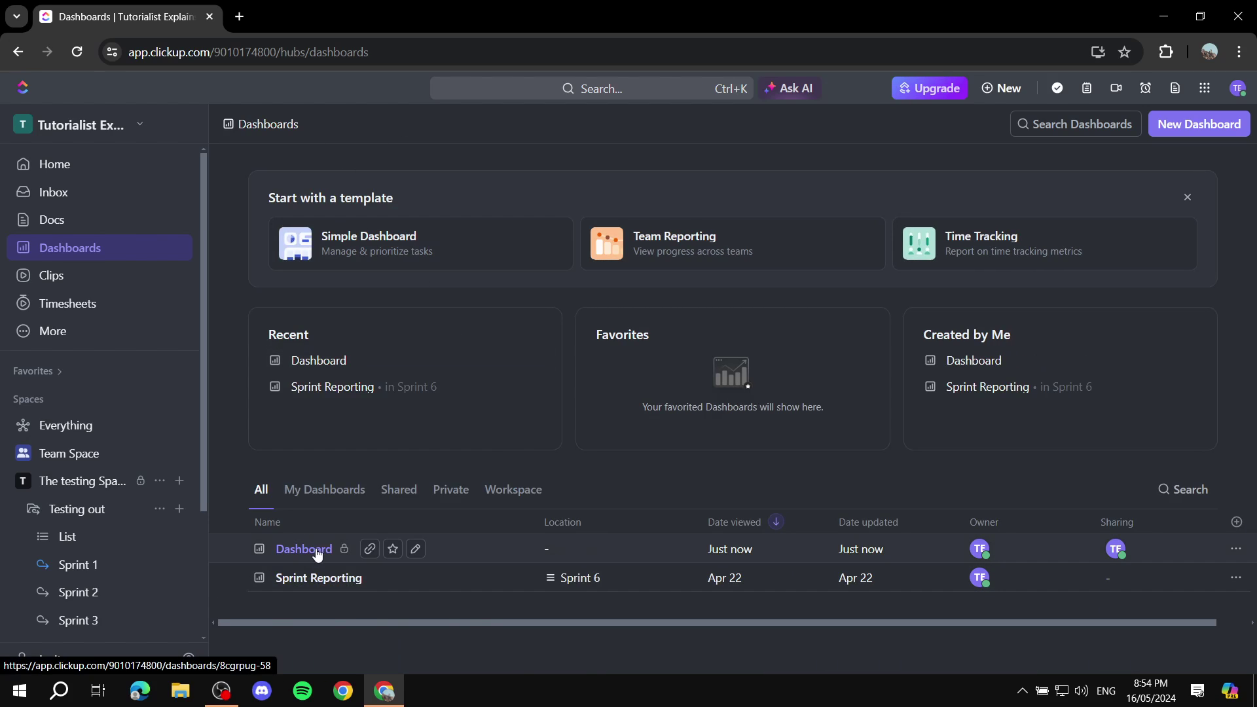
# Step: Add a blank dashboard, Dashboard1, then go back to the Dashboards list, where it appears
pyautogui.click(1209, 131)
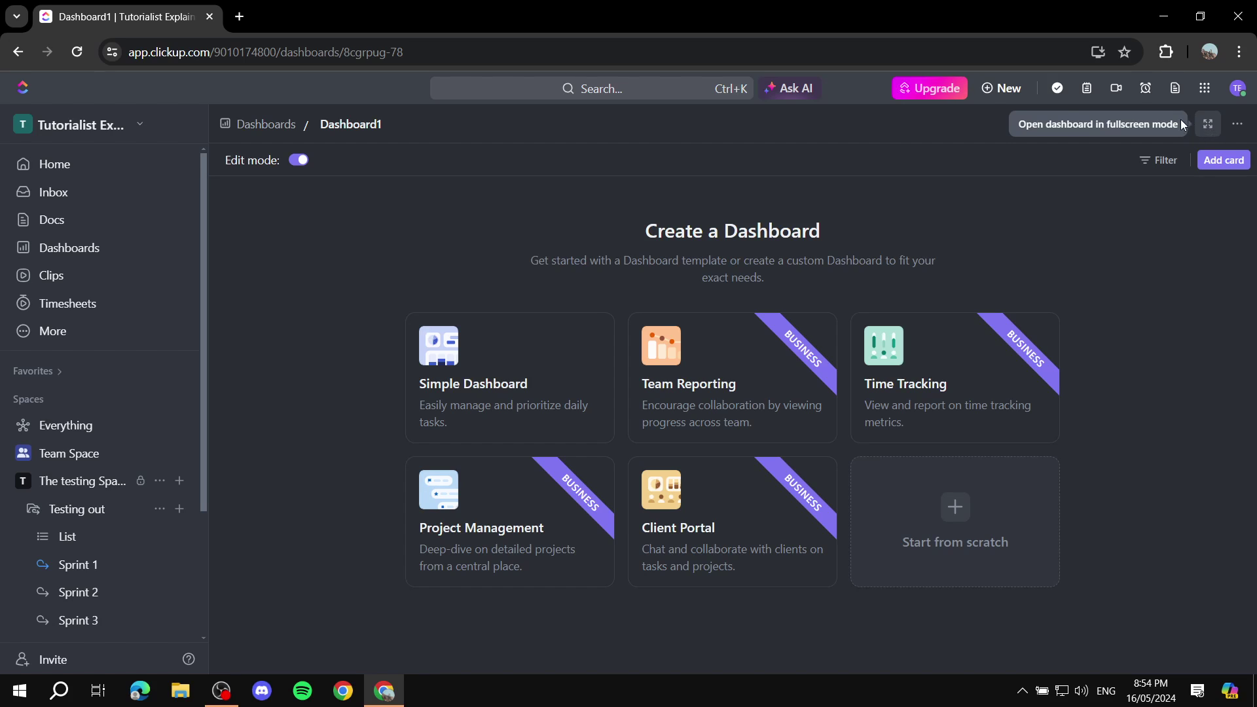
pyautogui.click(255, 124)
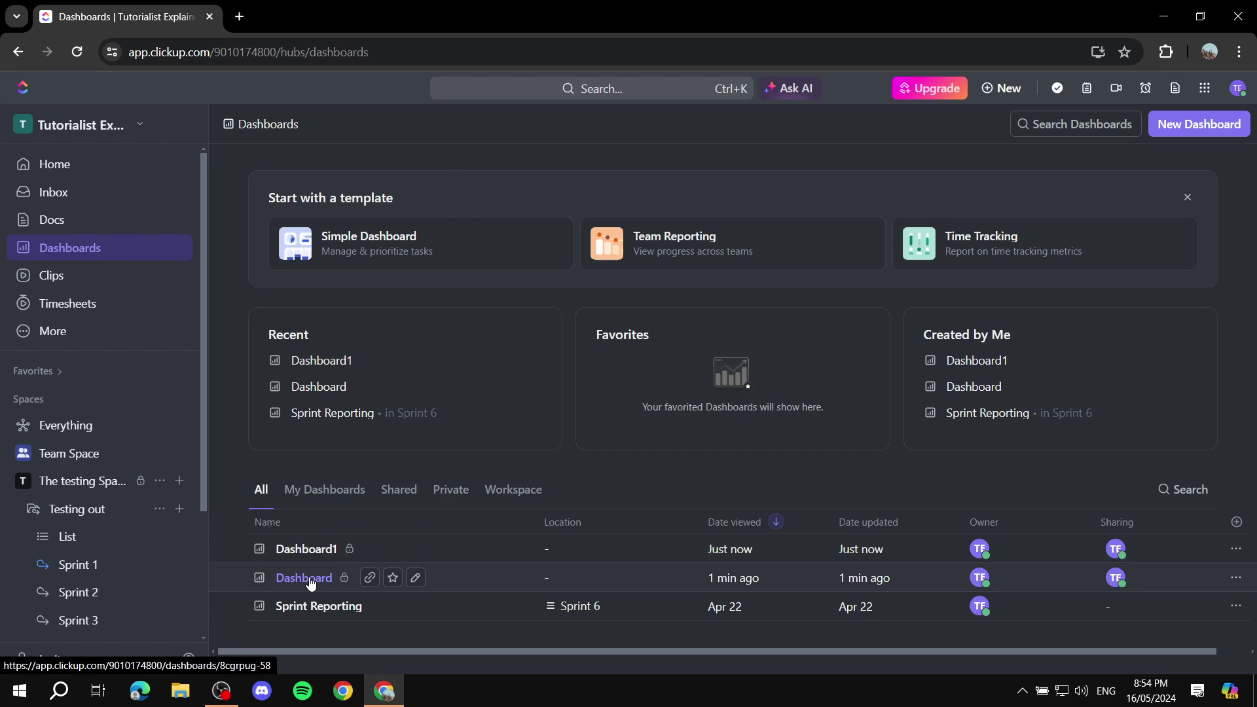
# Step: Open Dashboard and review its welcome card and Unassigned 0, In Progress 1, Completed 0 counts
pyautogui.click(308, 577)
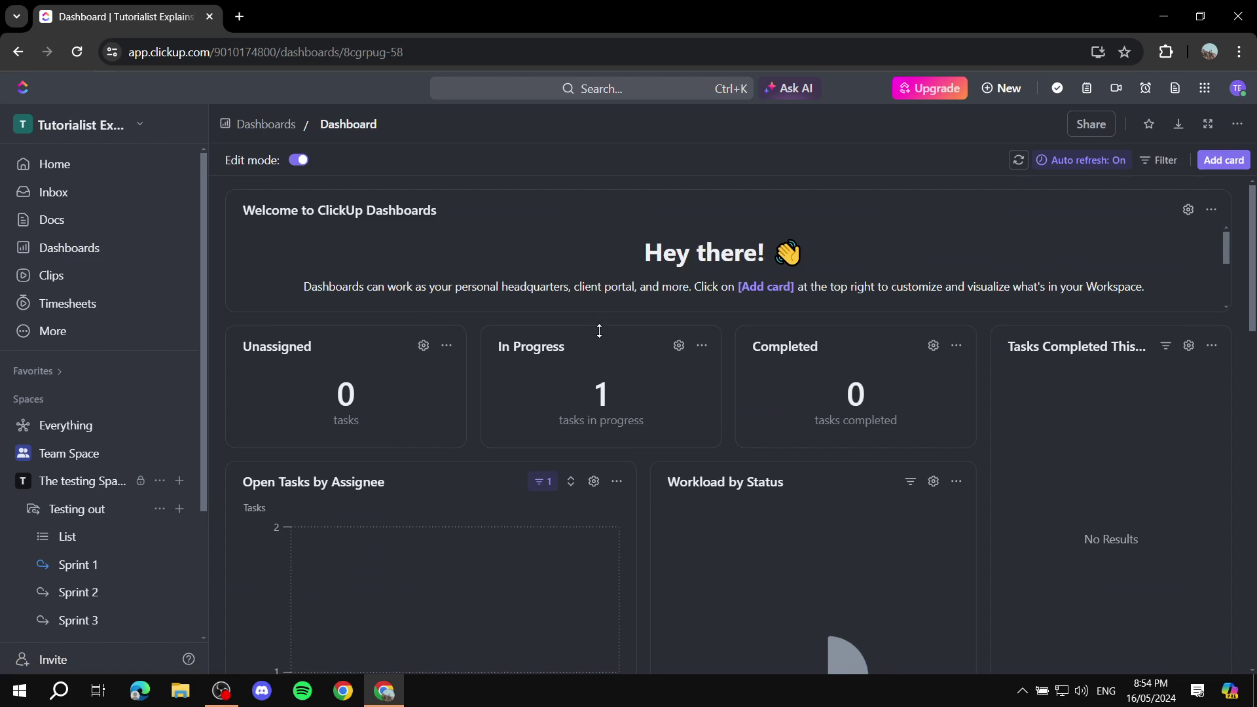
pyautogui.scroll(-3, 360, 376)
pyautogui.scroll(-4, 741, 409)
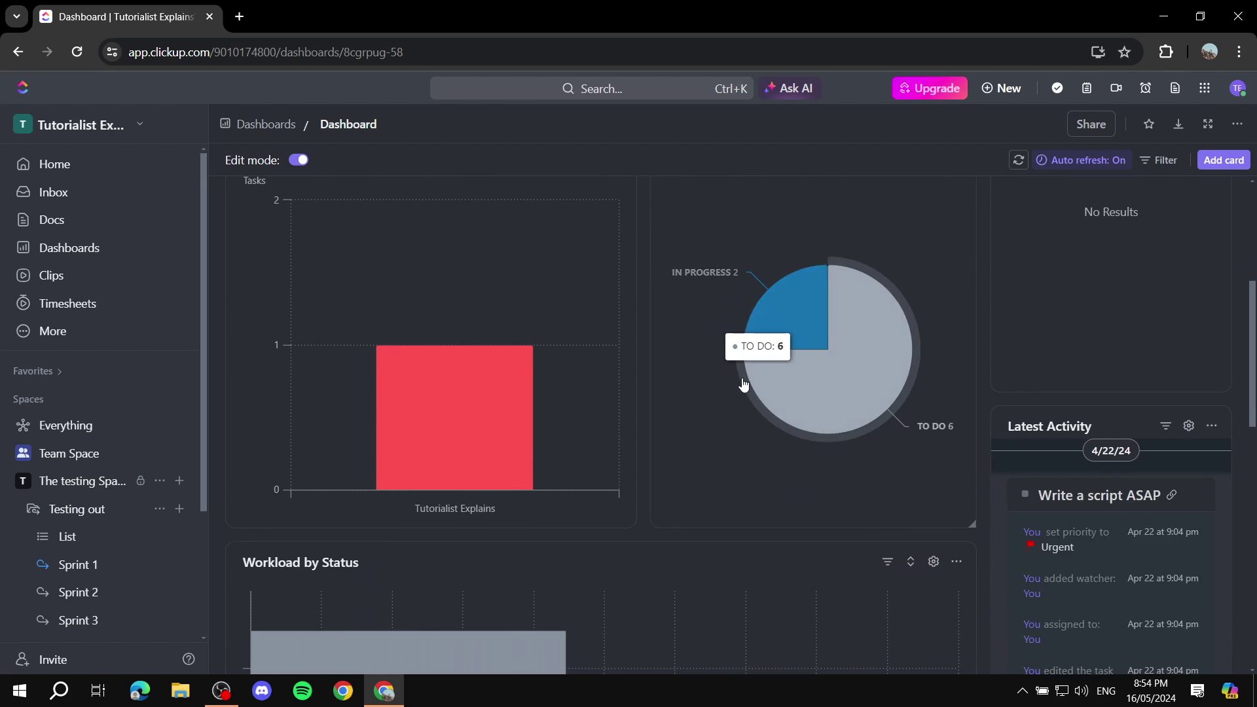
pyautogui.scroll(2, 745, 403)
pyautogui.scroll(-1, 634, 476)
pyautogui.scroll(3, 388, 410)
pyautogui.scroll(1, 387, 410)
pyautogui.scroll(-9, 645, 452)
pyautogui.scroll(5, 597, 359)
pyautogui.scroll(4, 744, 362)
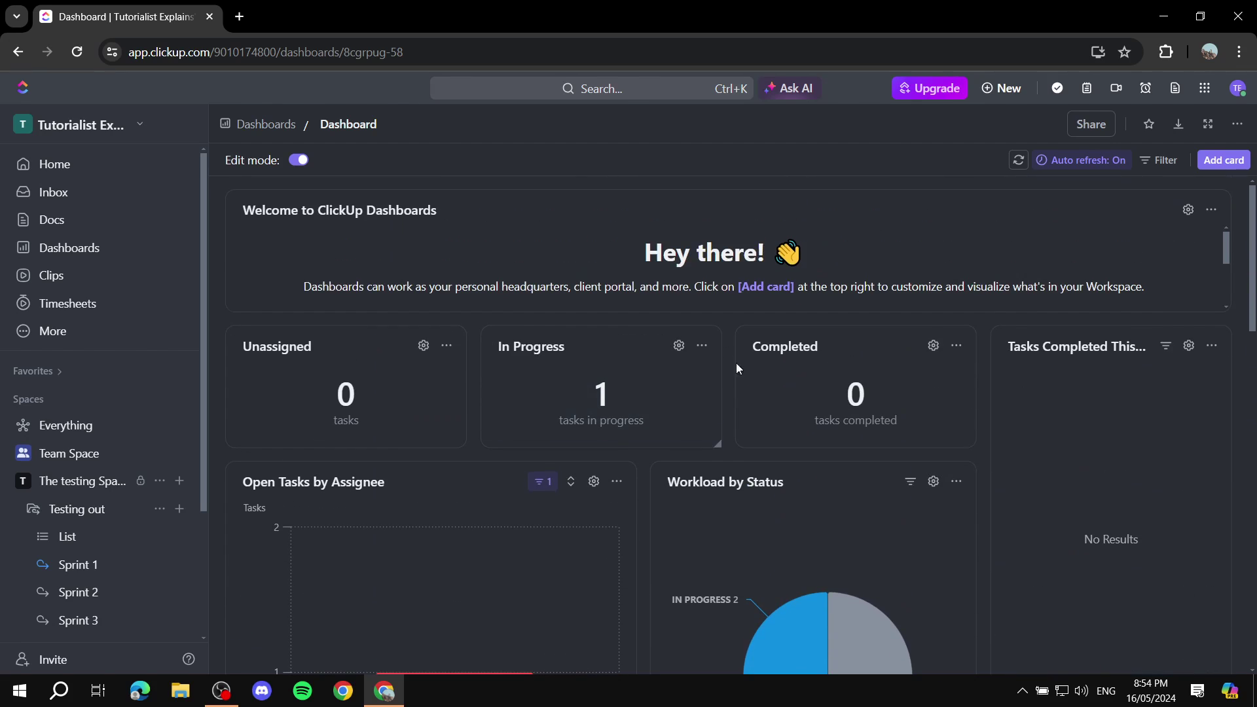
pyautogui.scroll(-5, 832, 423)
pyautogui.scroll(-1, 833, 423)
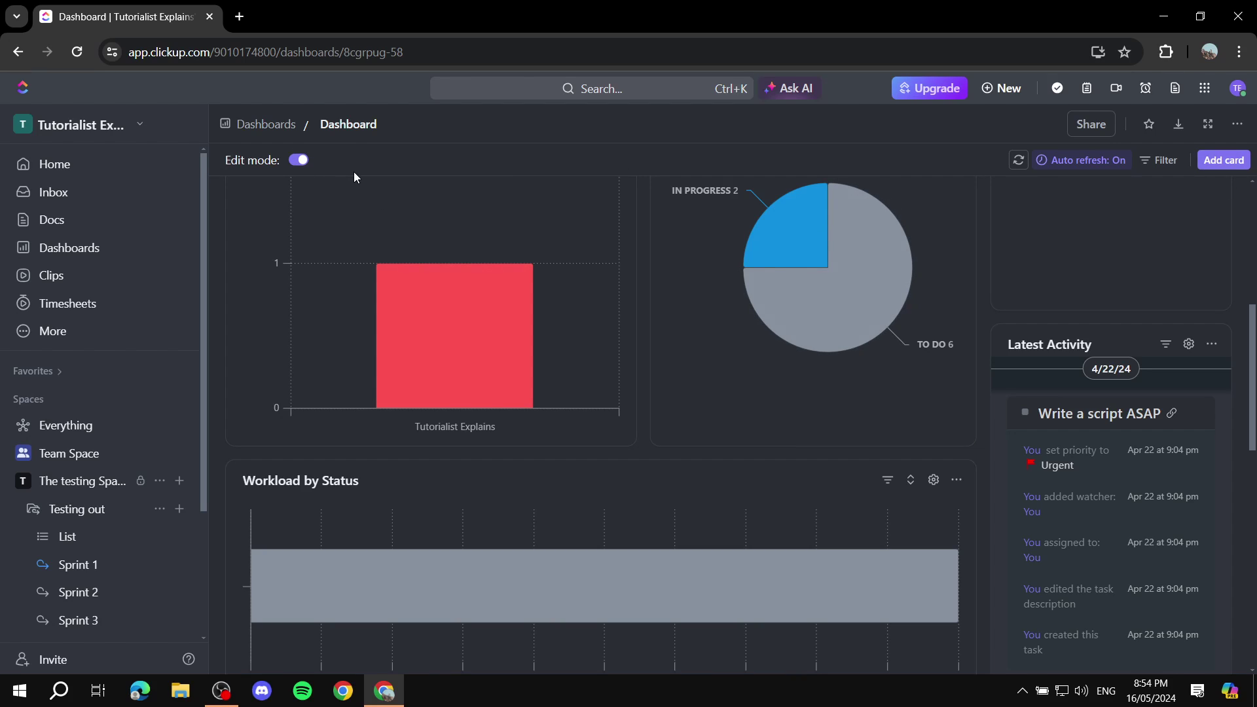
pyautogui.scroll(-3, 498, 314)
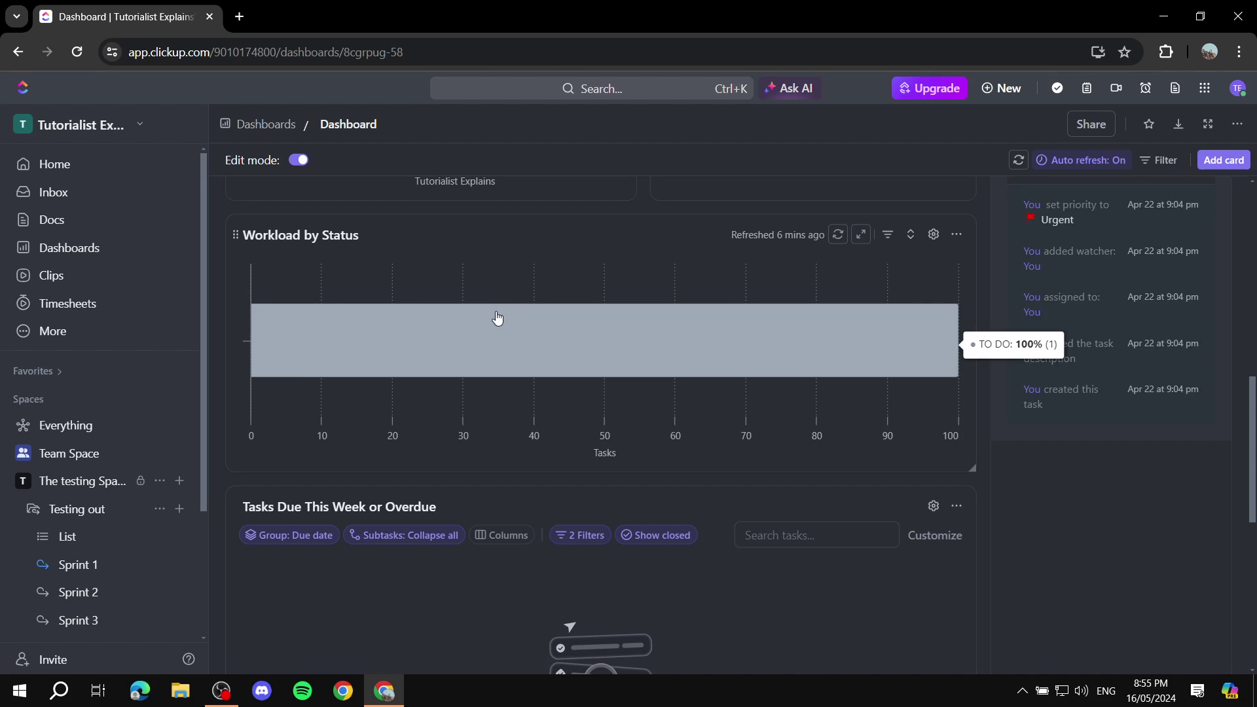
pyautogui.scroll(-5, 496, 317)
pyautogui.scroll(5, 500, 397)
pyautogui.scroll(8, 739, 369)
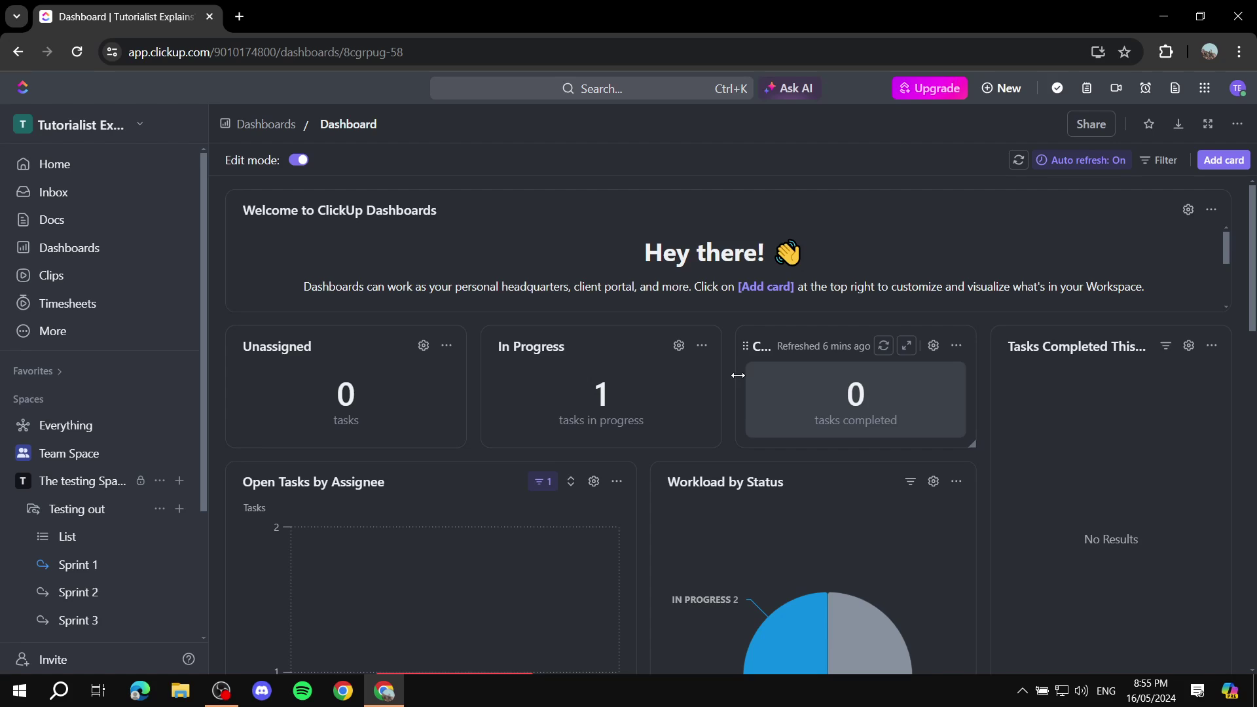